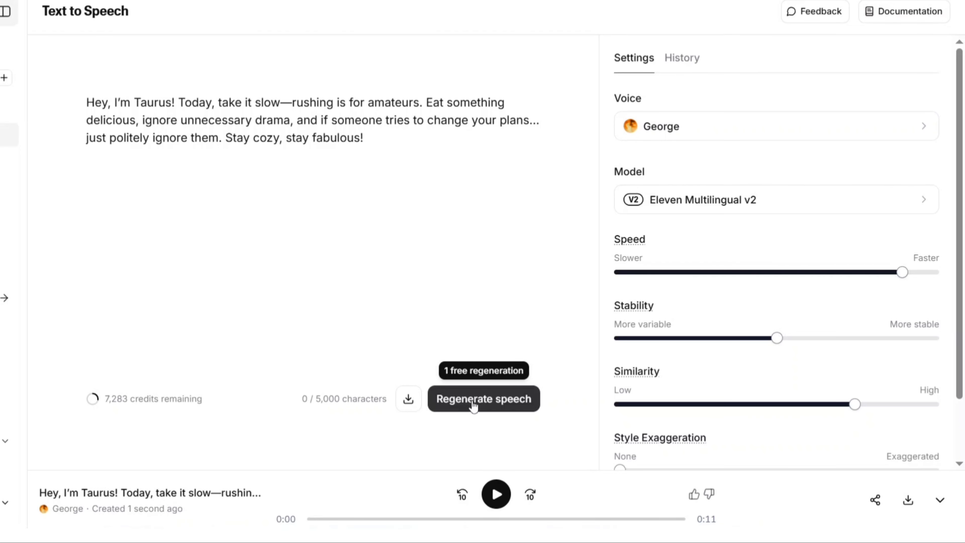
# Download the latest generated Taurus speech audio
pyautogui.click(407, 406)
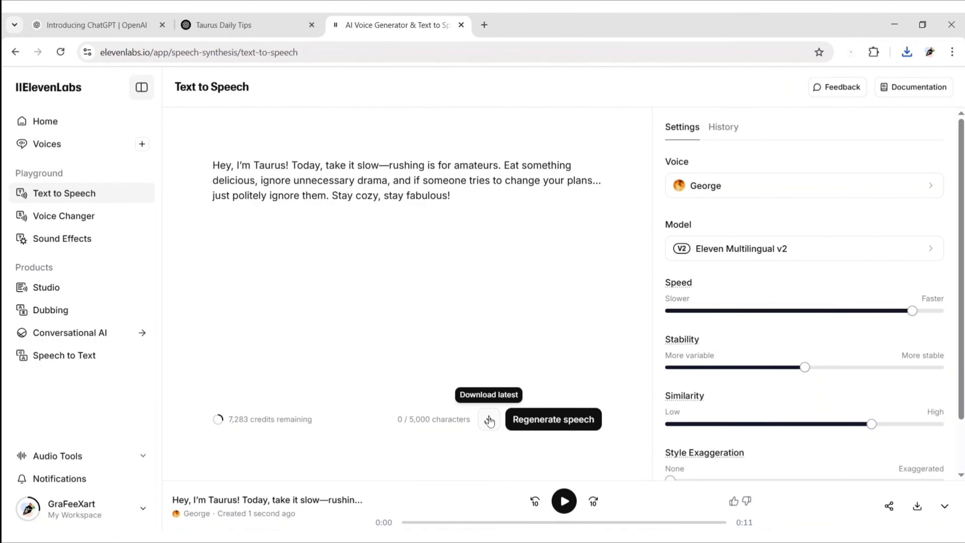
# Search the web for "adobe express animation" in a new tab and start creating in Adobe Express's free animation video maker
pyautogui.click(484, 25)
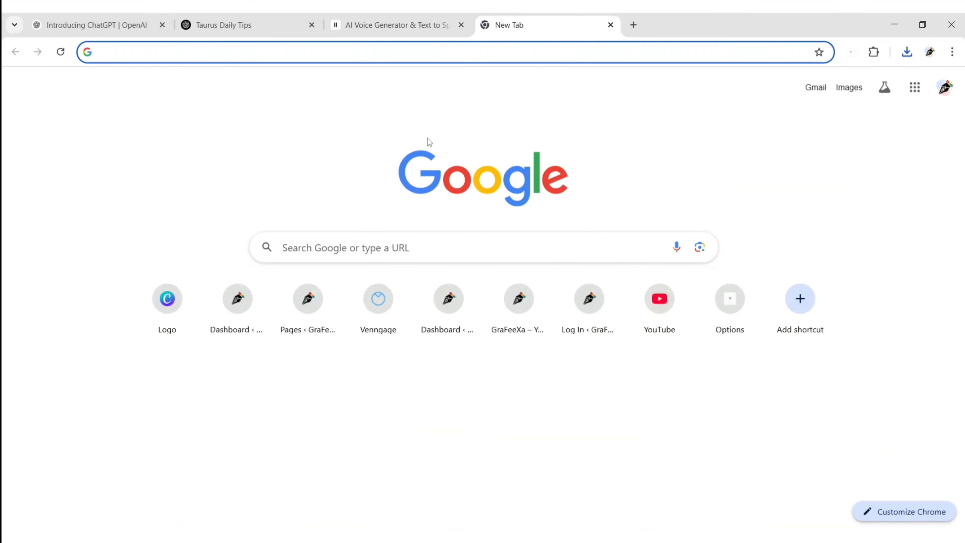
pyautogui.write('adobe express animation')
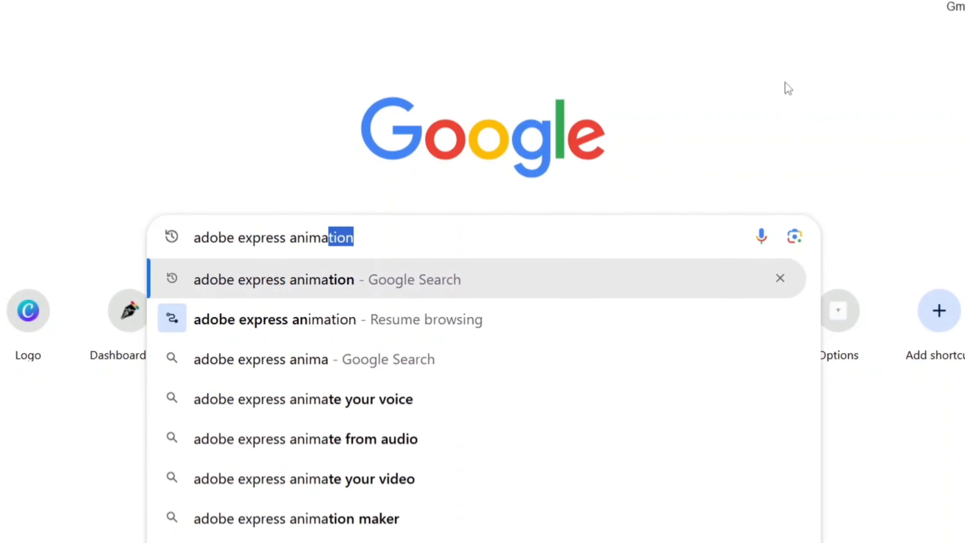
pyautogui.press('Return')
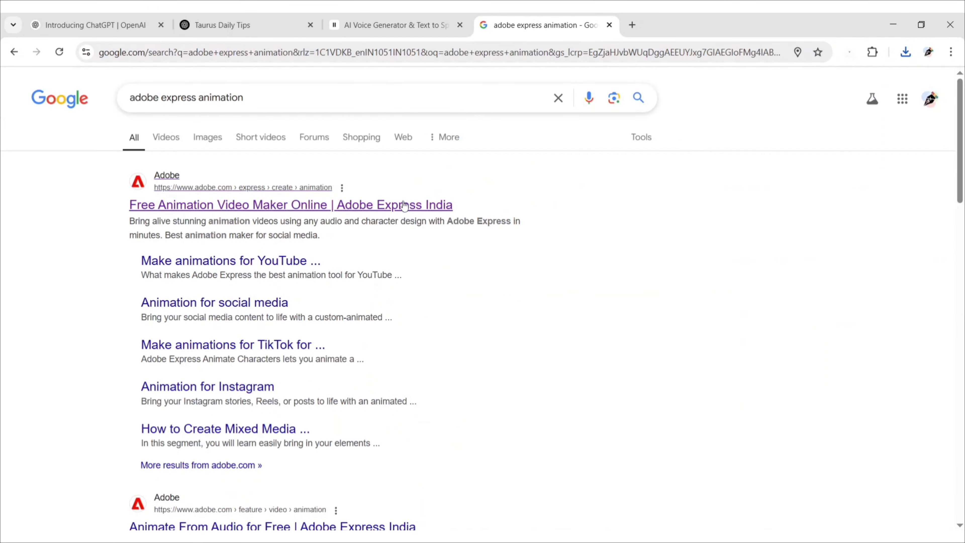
pyautogui.click(402, 202)
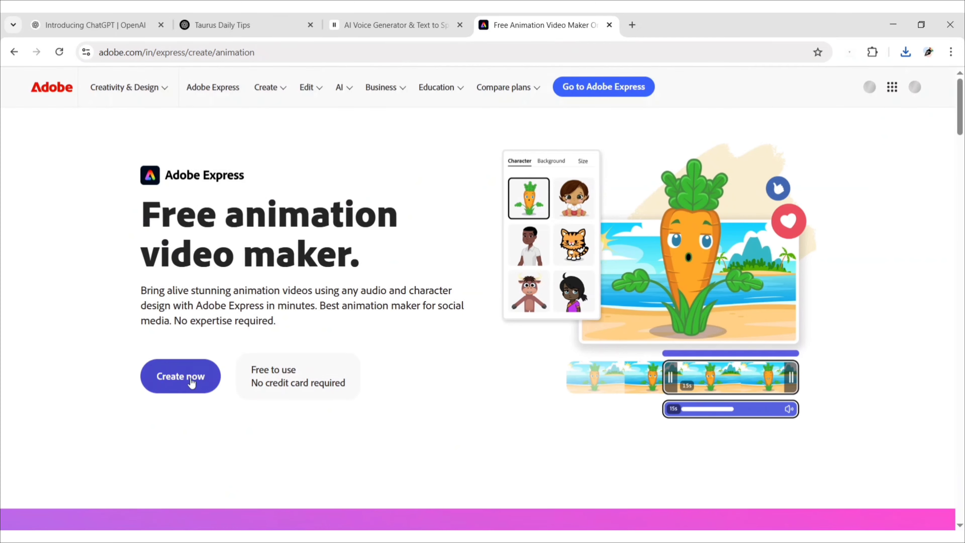
pyautogui.click(178, 377)
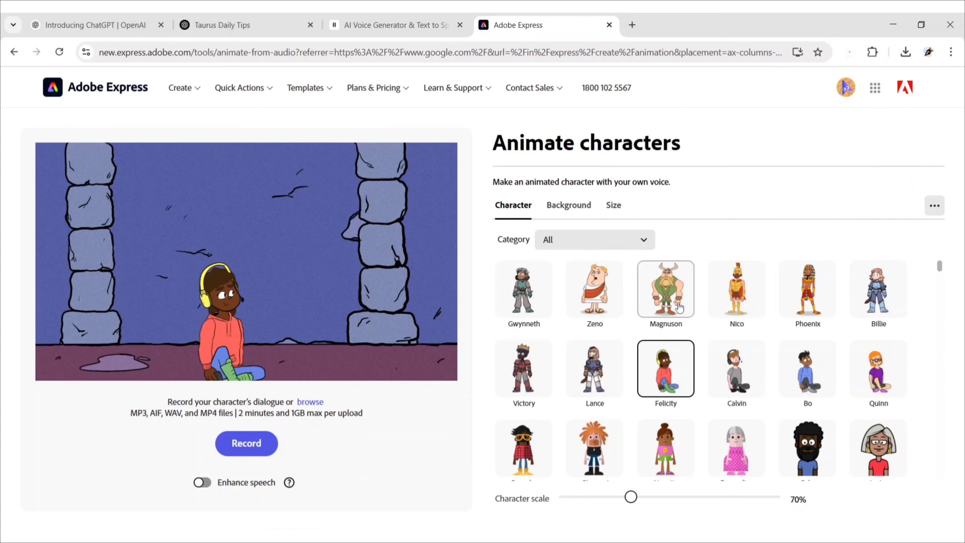
# Filter the characters to the Zodiac category and choose Taurus
pyautogui.scroll(-15, 679, 307)
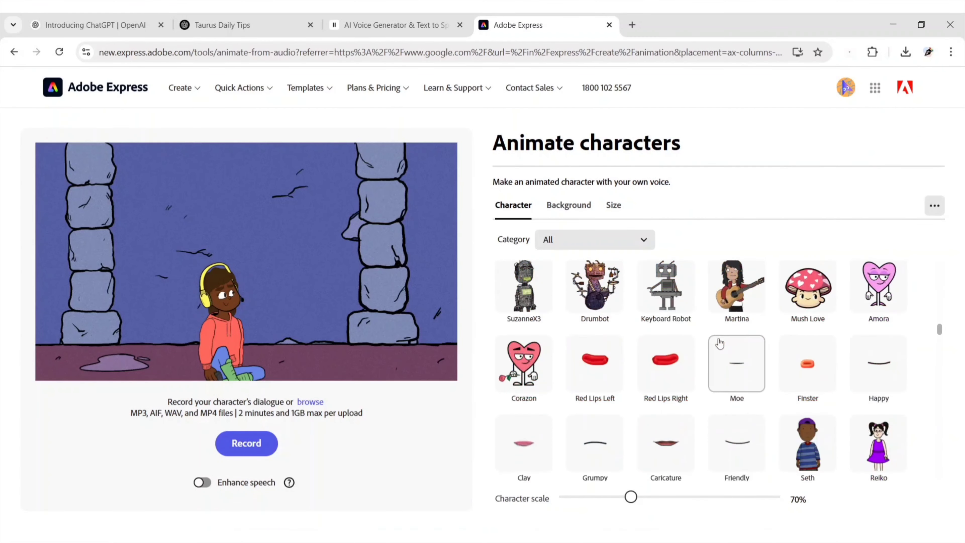
pyautogui.click(569, 242)
pyautogui.scroll(-1, 580, 371)
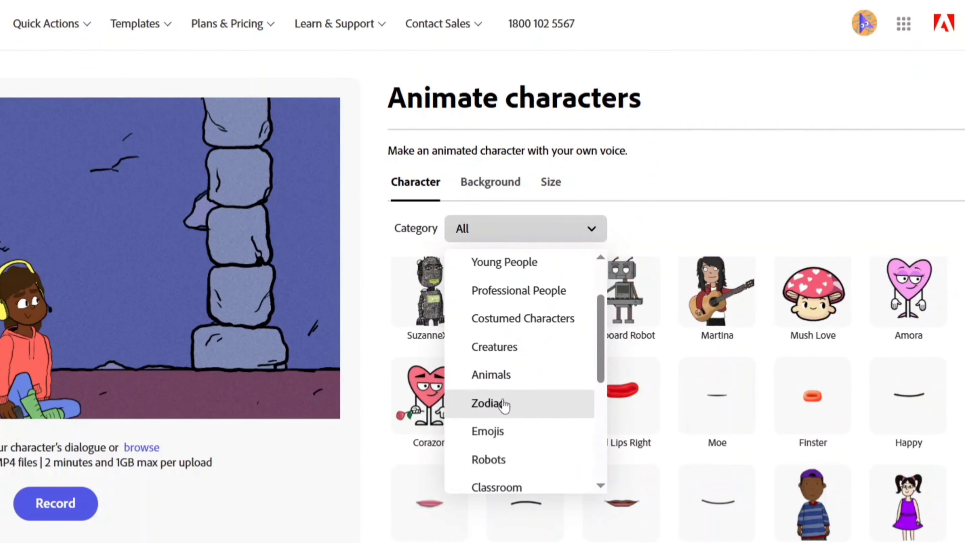
pyautogui.click(504, 404)
pyautogui.click(510, 316)
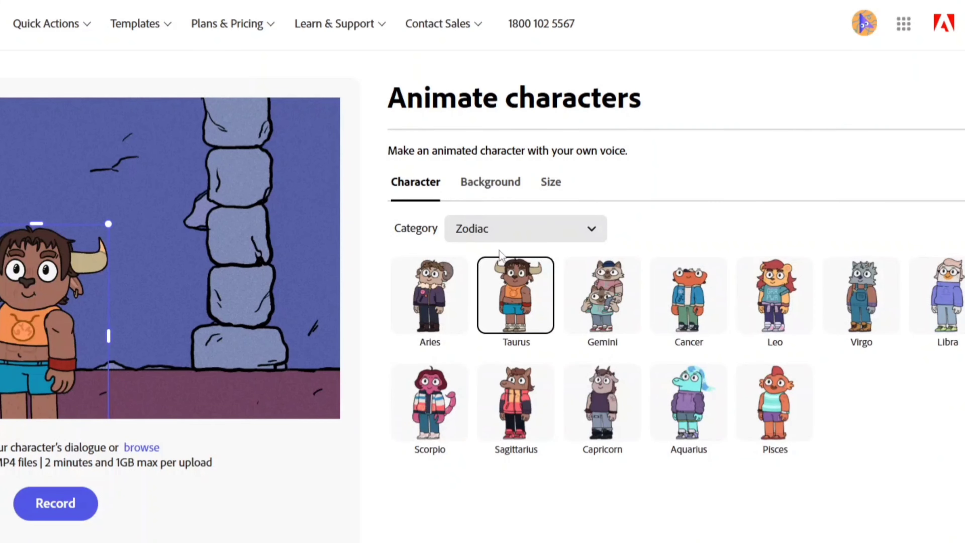
# Browse the backgrounds and apply Grey Starburst behind the Taurus character
pyautogui.click(490, 182)
pyautogui.scroll(-5, 574, 380)
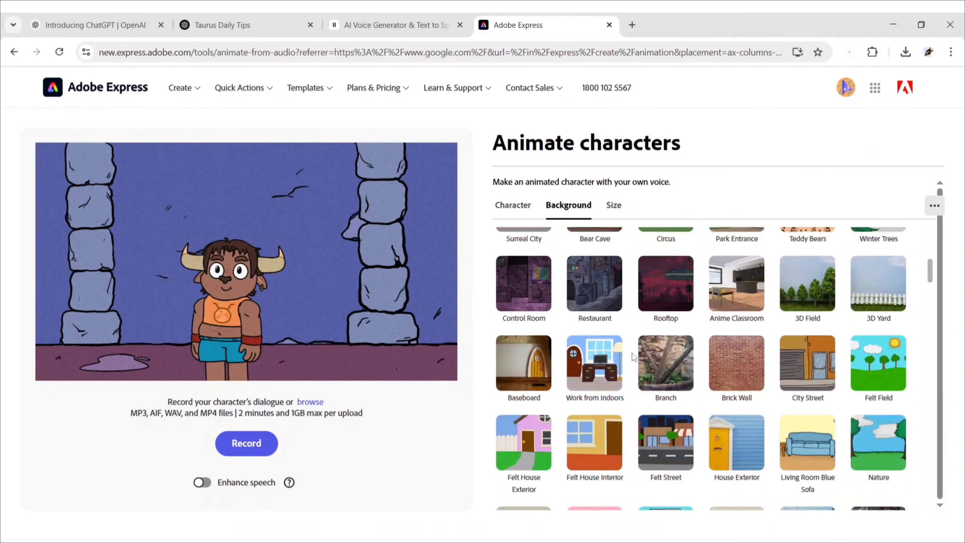
pyautogui.scroll(-6, 632, 353)
pyautogui.scroll(10, 632, 353)
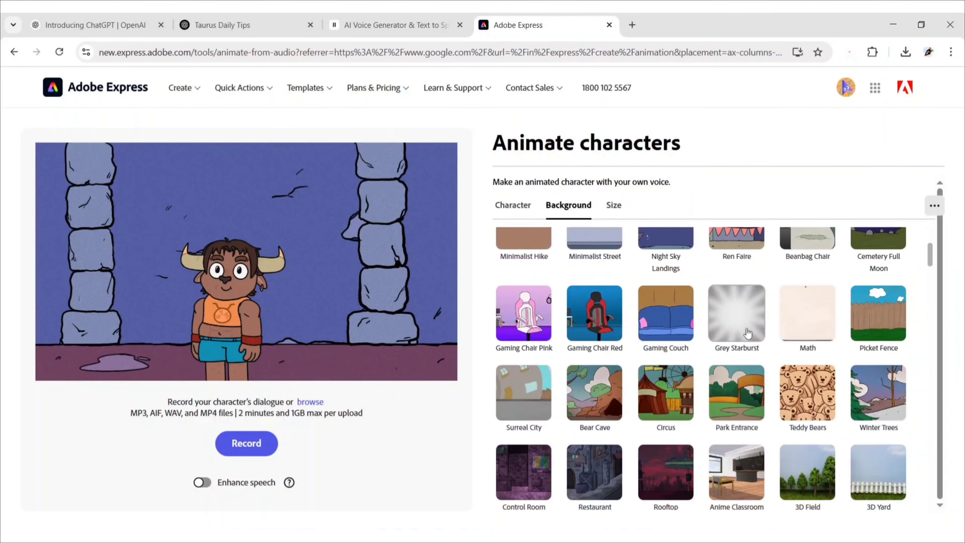
pyautogui.click(748, 333)
# Set the animation size to the YouTube Shorts format, 9:16 at 1080 x 1920
pyautogui.click(617, 206)
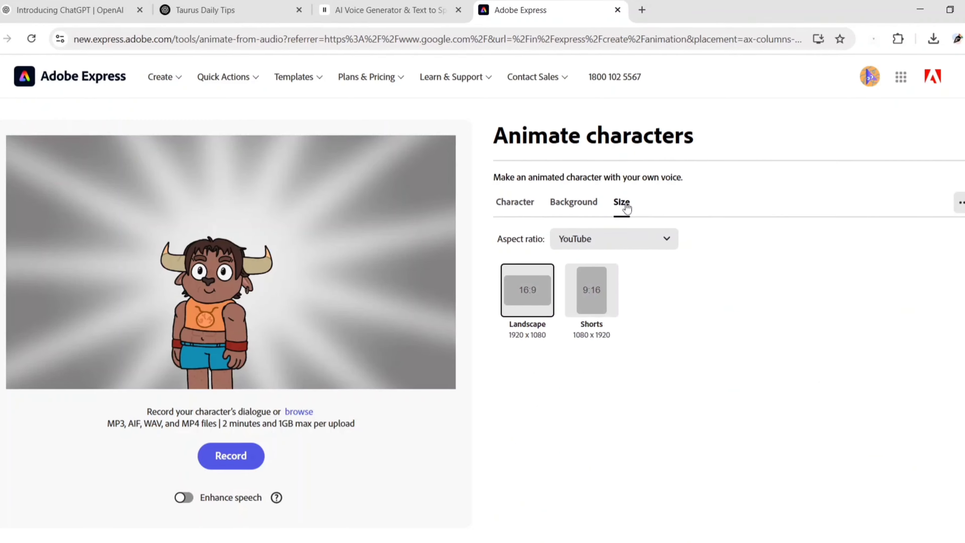
pyautogui.click(659, 240)
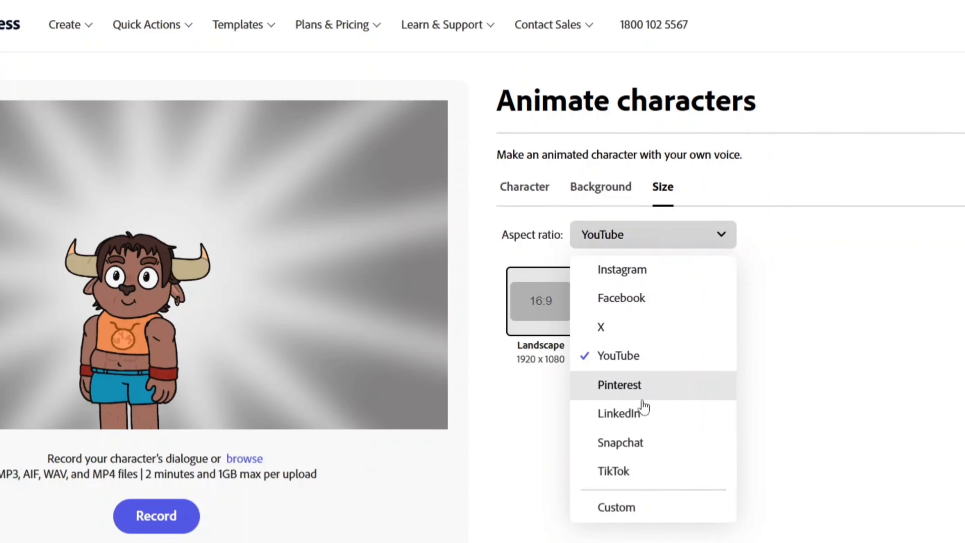
pyautogui.click(620, 358)
pyautogui.click(620, 305)
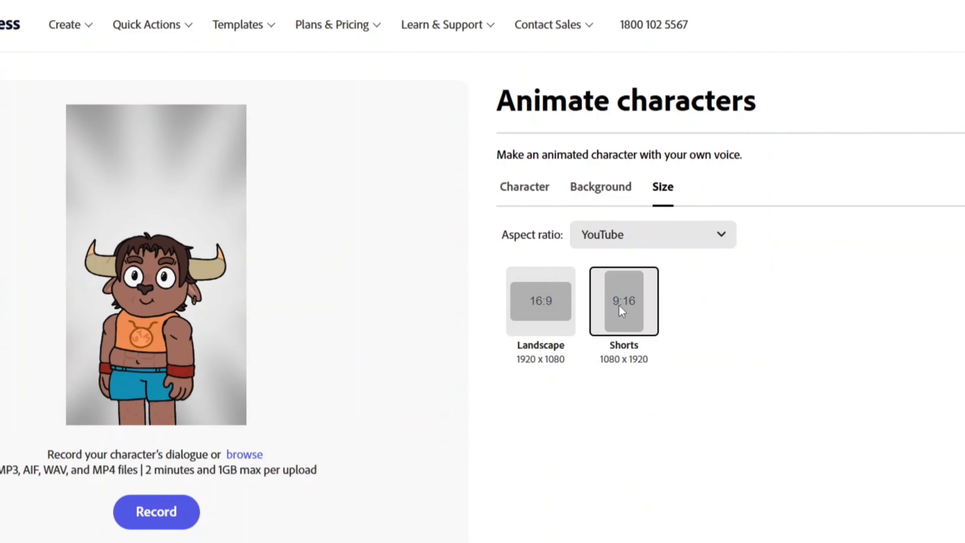
# Adjust the Taurus character's position and size within the vertical frame, and deselect it
pyautogui.moveTo(244, 307); pyautogui.dragTo(244, 278)
pyautogui.moveTo(297, 207); pyautogui.dragTo(296, 210)
pyautogui.moveTo(248, 250); pyautogui.dragTo(250, 278)
pyautogui.click(376, 239)
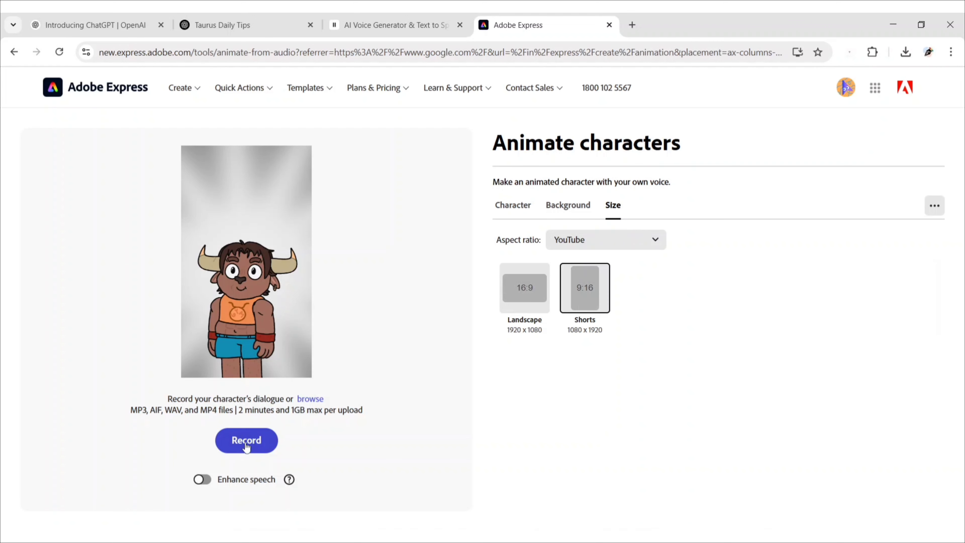
# Upload the ElevenLabs audio file from the Downloads folder as the character's dialogue
pyautogui.click(310, 399)
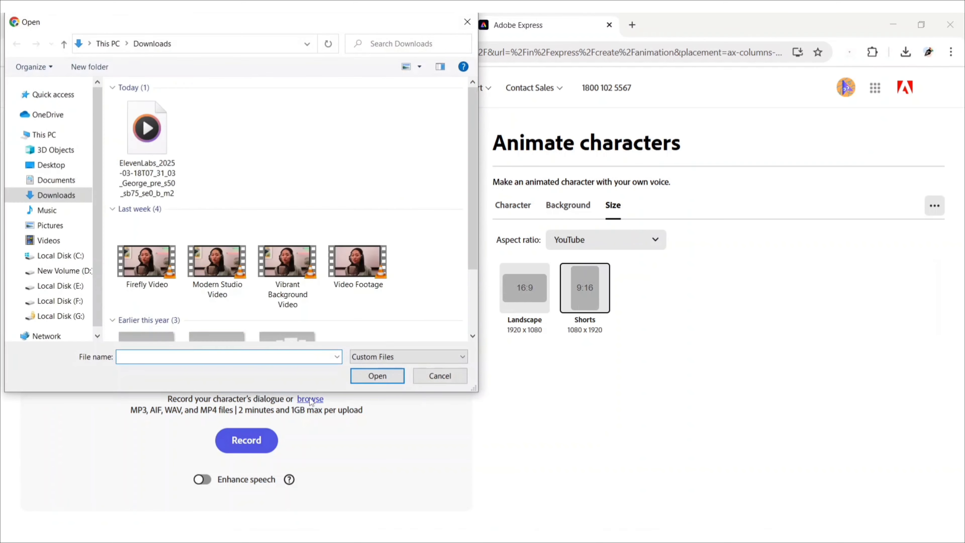
pyautogui.click(147, 149)
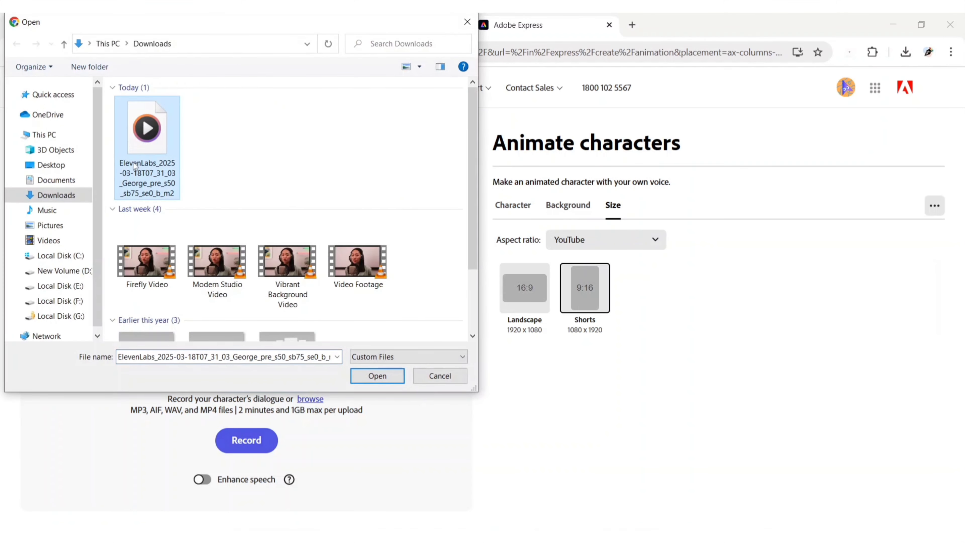
pyautogui.click(383, 379)
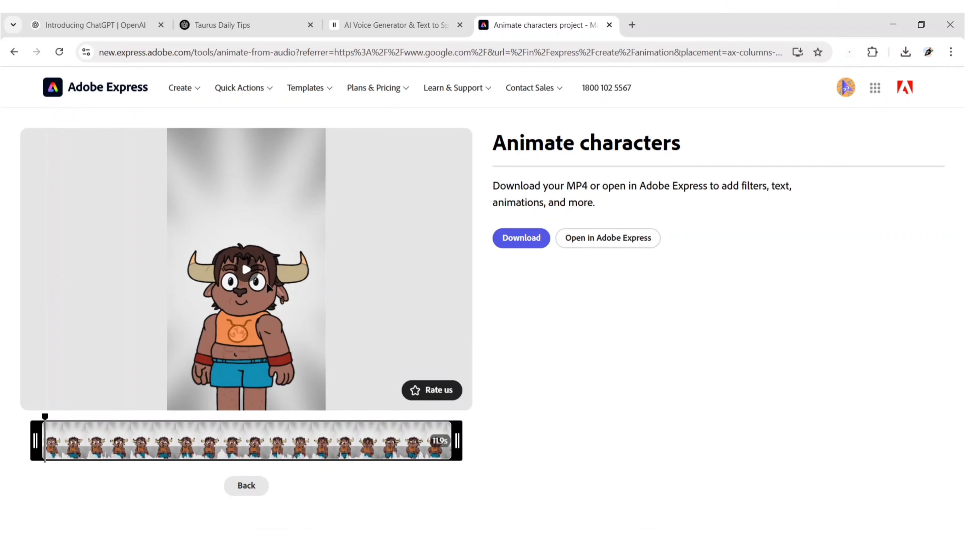
# Preview the generated Taurus animation and download it as an MP4, closing the follow-up dialog
pyautogui.click(247, 271)
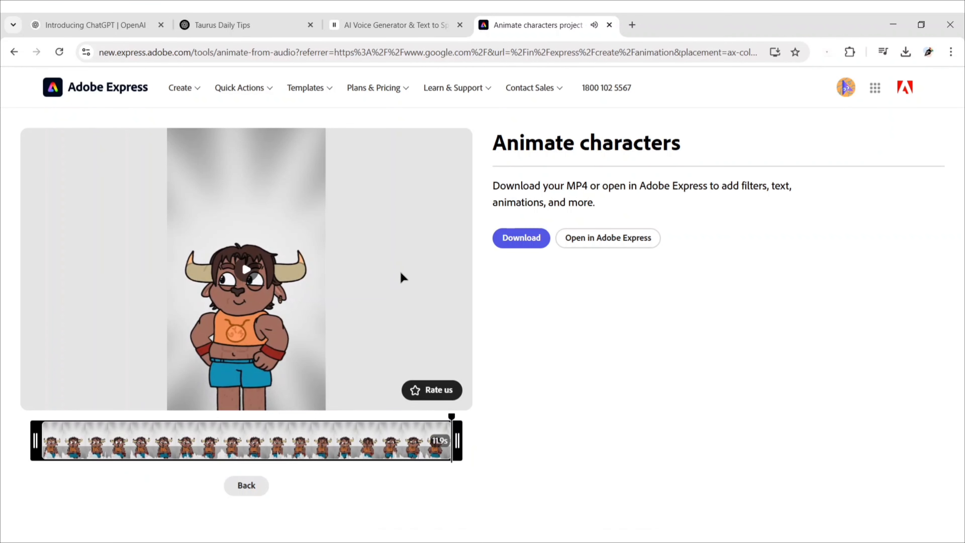
pyautogui.click(517, 248)
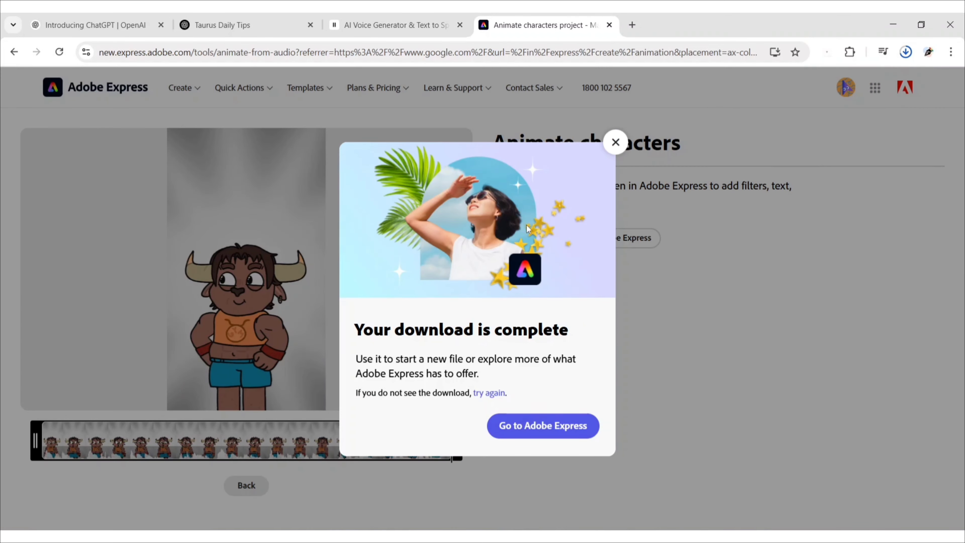
pyautogui.click(618, 138)
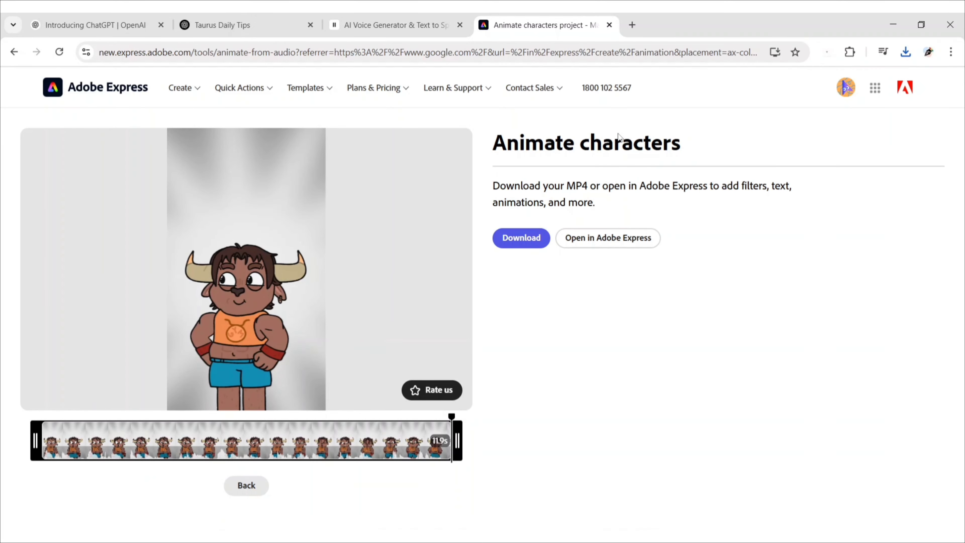
# Search the web for "canva" in a new tab and open the Canva home page
pyautogui.click(632, 24)
pyautogui.click(351, 238)
pyautogui.write('canva')
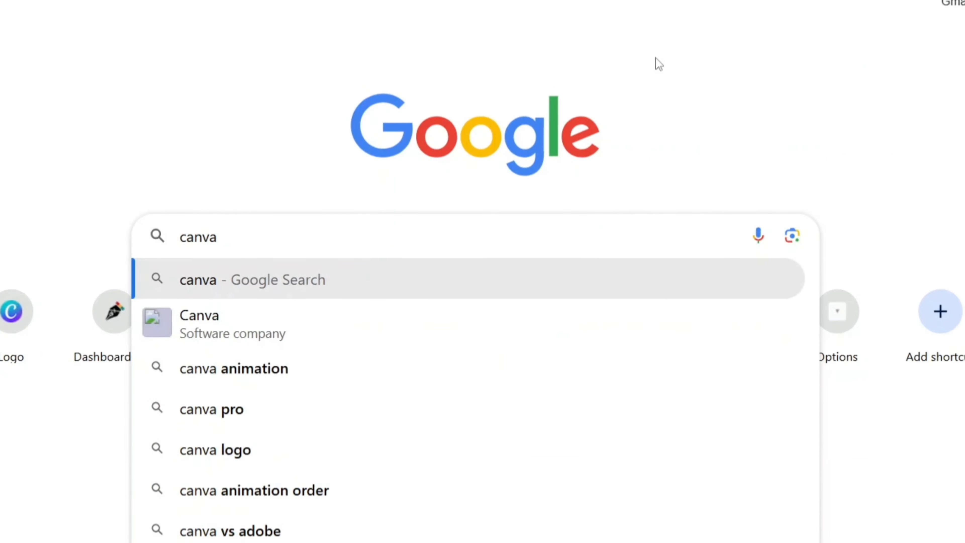
pyautogui.press('Return')
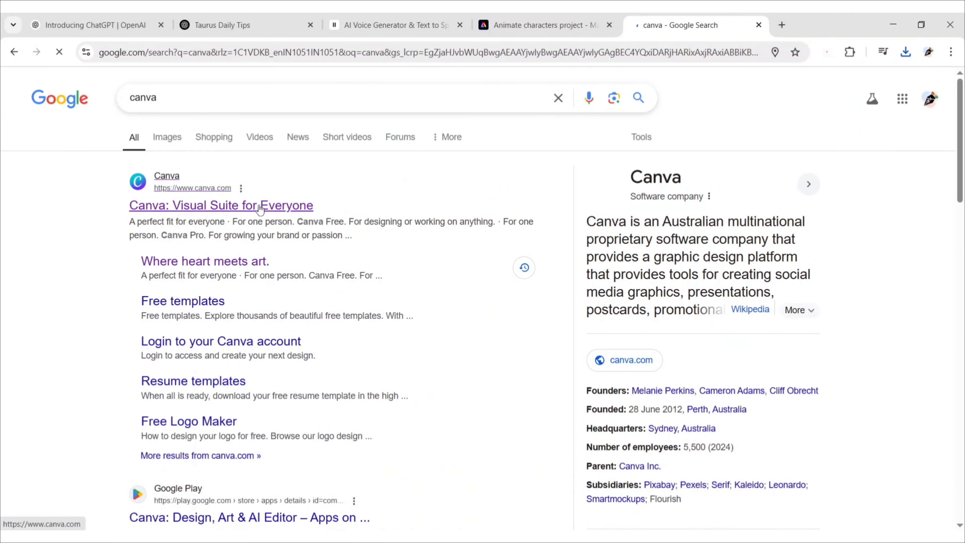
pyautogui.click(260, 209)
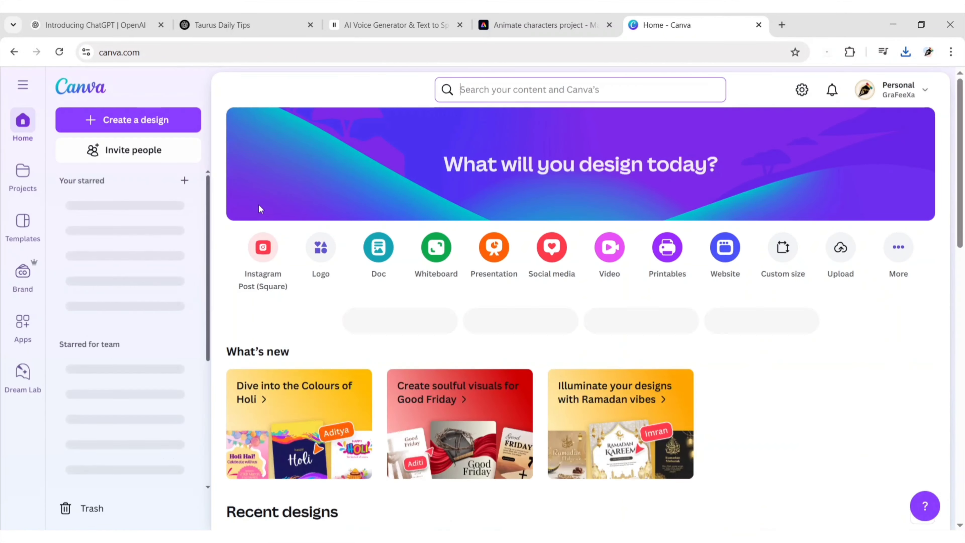
# Create a blank Mobile Video design titled "Funny Zodiac Tips"
pyautogui.click(609, 248)
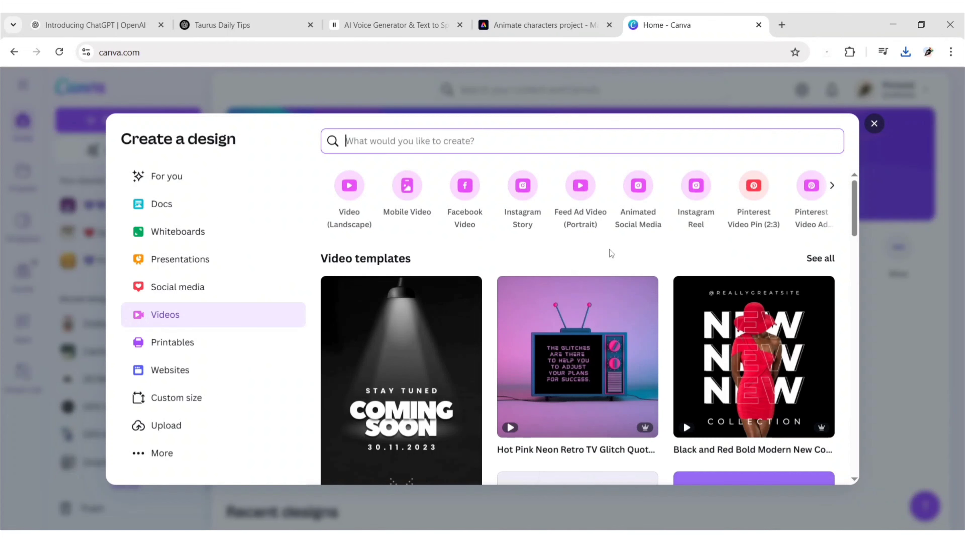
pyautogui.click(406, 195)
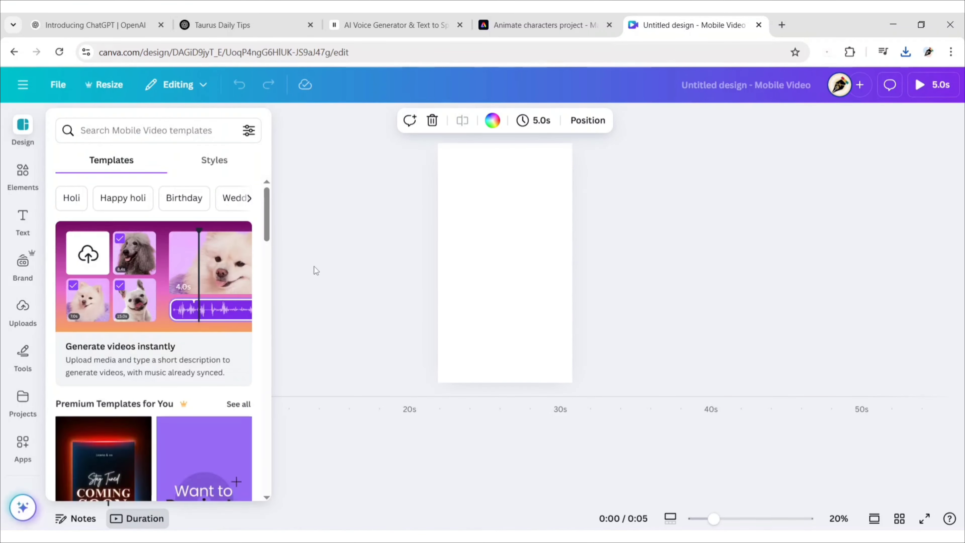
pyautogui.click(314, 266)
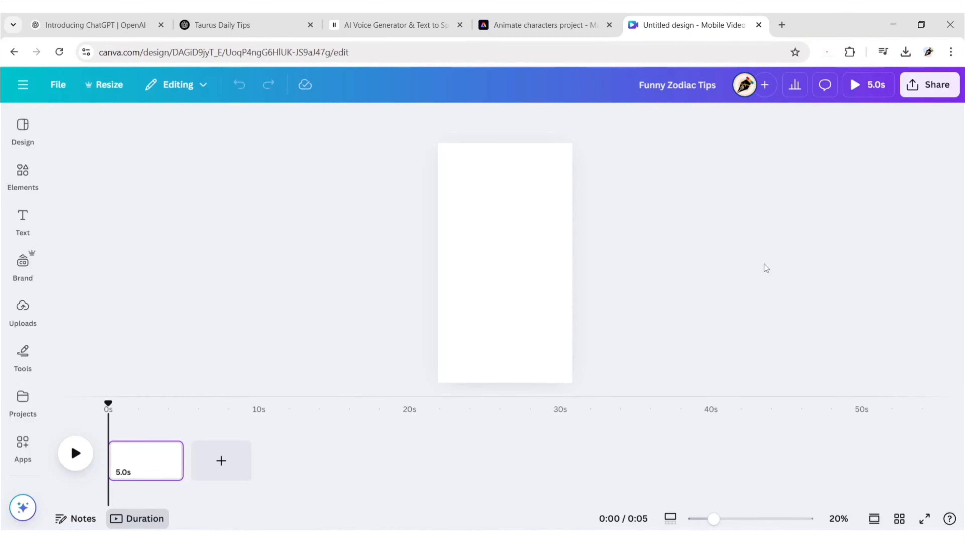
# Upload the downloaded Taurus animation video from the Downloads folder and add it to the blank page
pyautogui.click(23, 308)
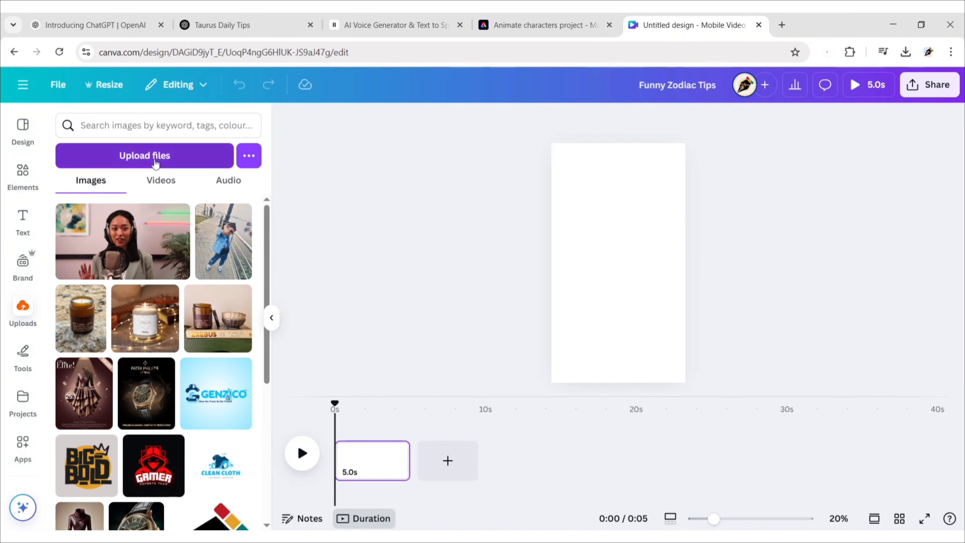
pyautogui.click(156, 158)
pyautogui.click(156, 154)
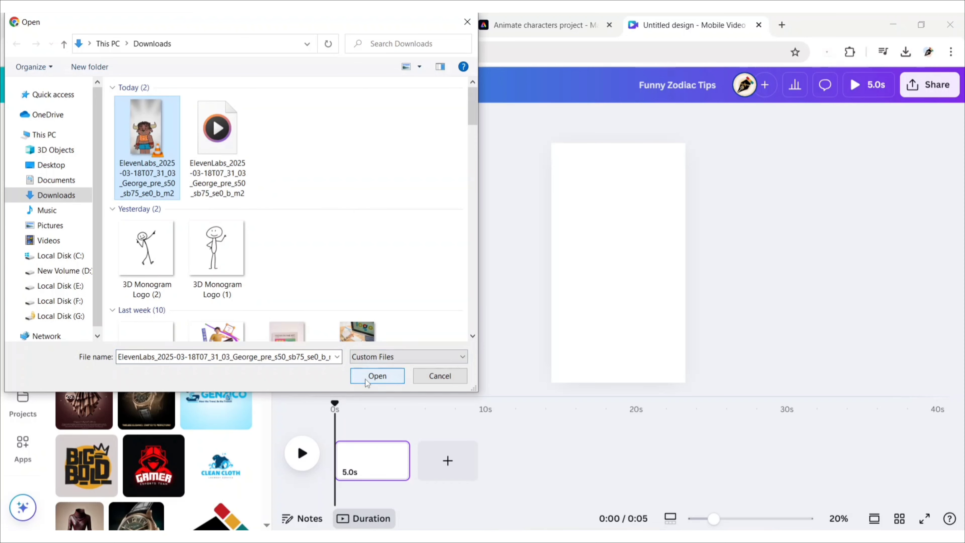
pyautogui.click(375, 375)
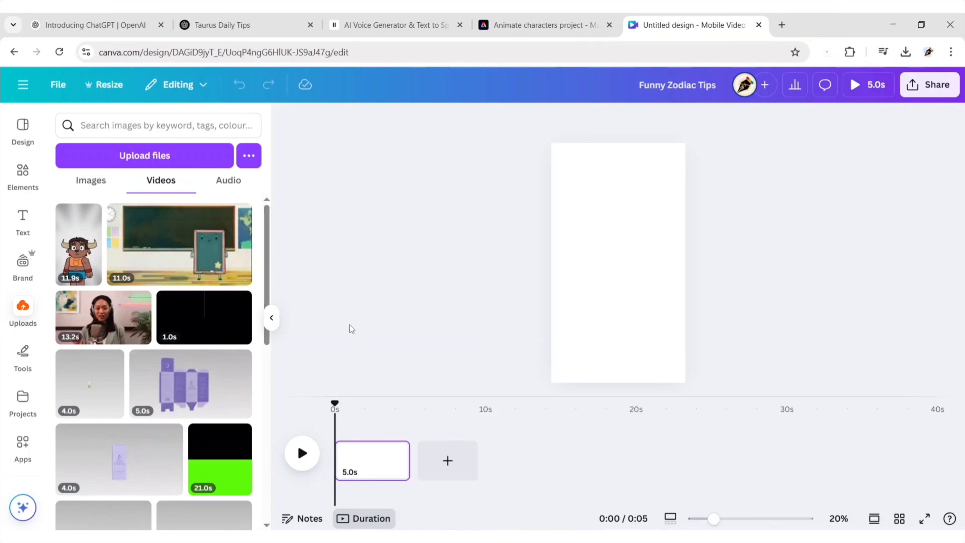
pyautogui.click(79, 234)
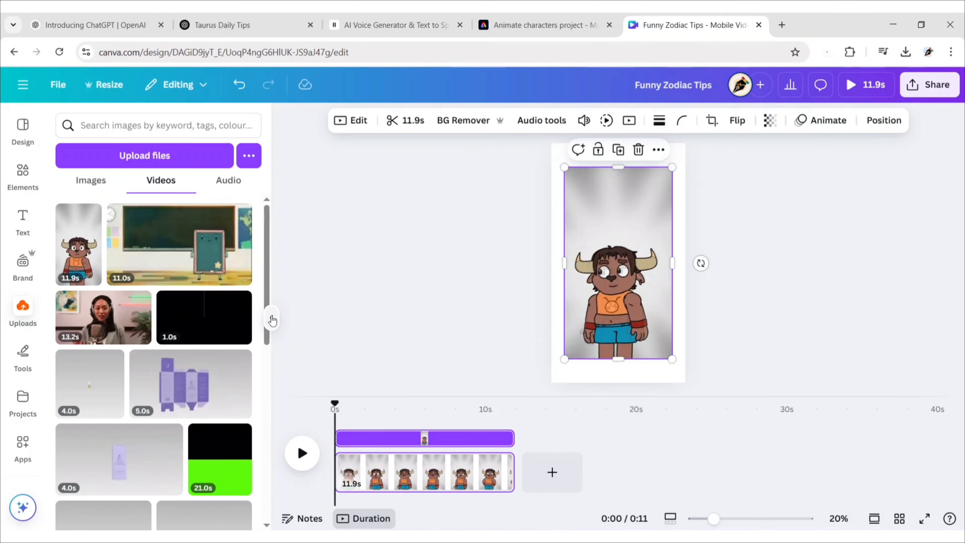
# Set the Taurus video as the page background and play the design from the timeline
pyautogui.click(272, 317)
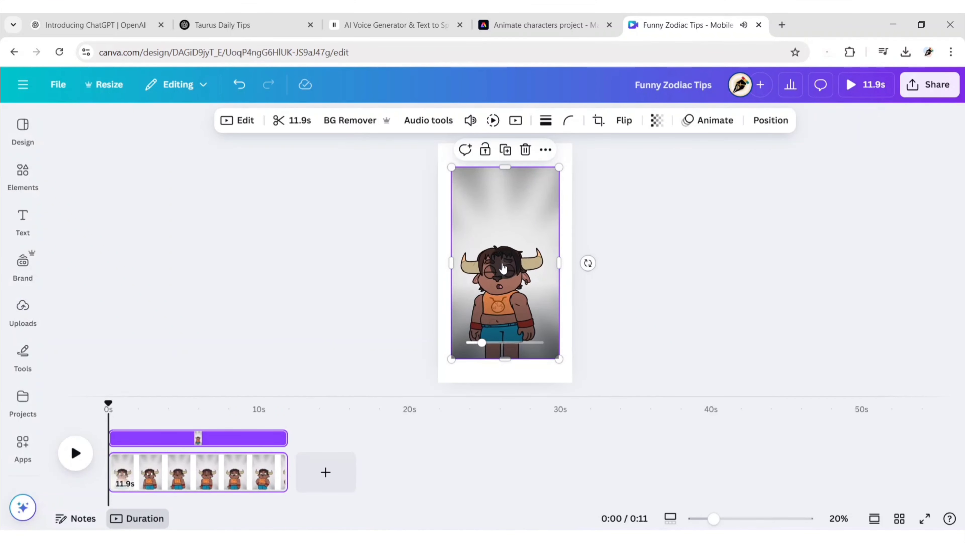
pyautogui.click(545, 149)
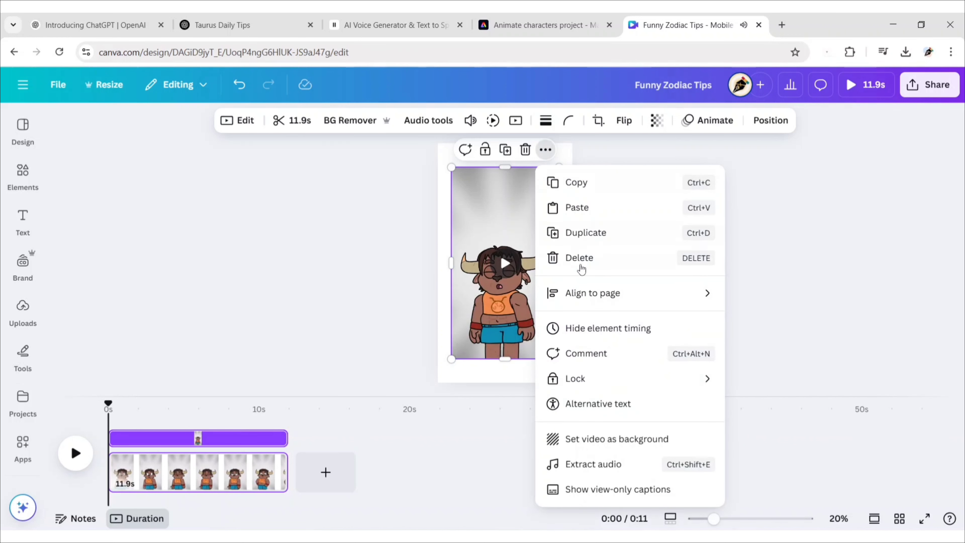
pyautogui.click(616, 439)
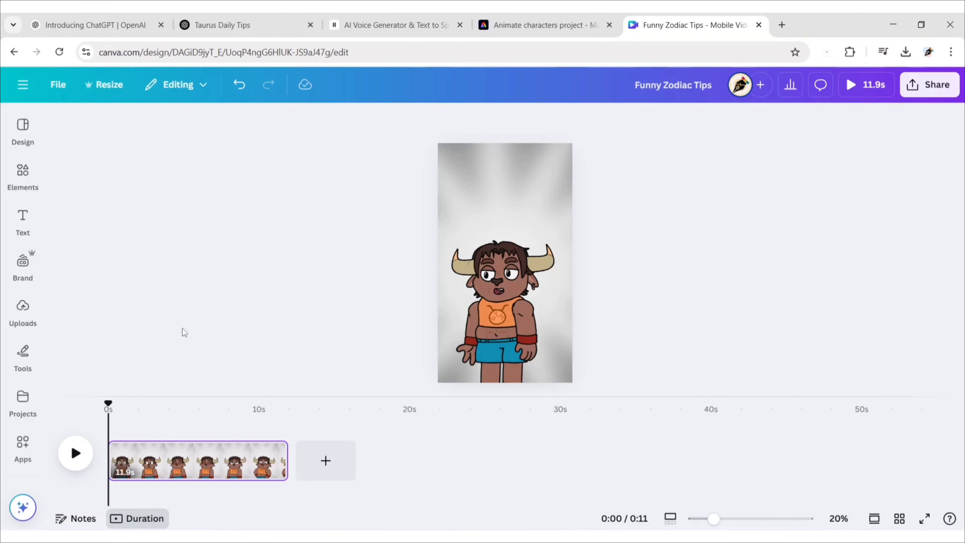
pyautogui.click(75, 456)
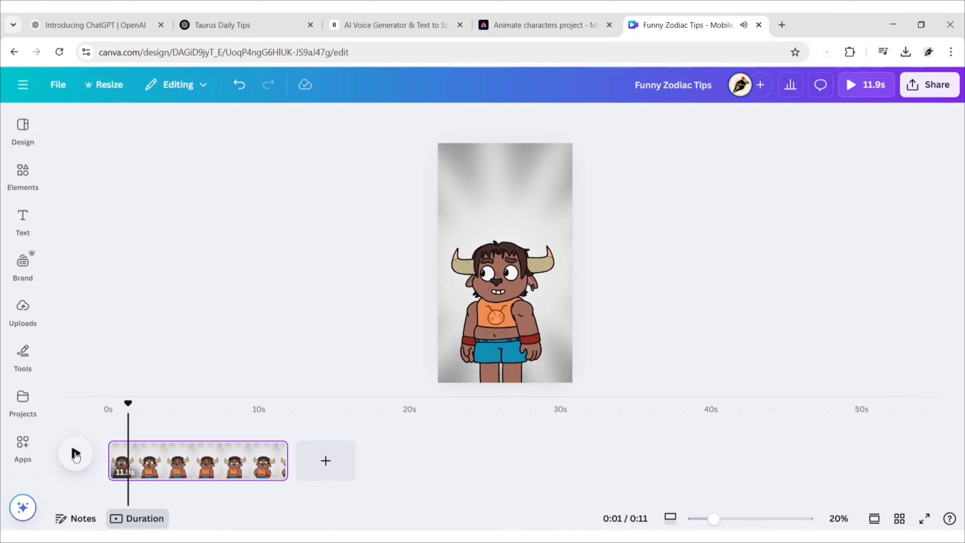
# Add a heading text to the video page and replace its wording with "Taurus"
pyautogui.click(23, 219)
pyautogui.click(95, 250)
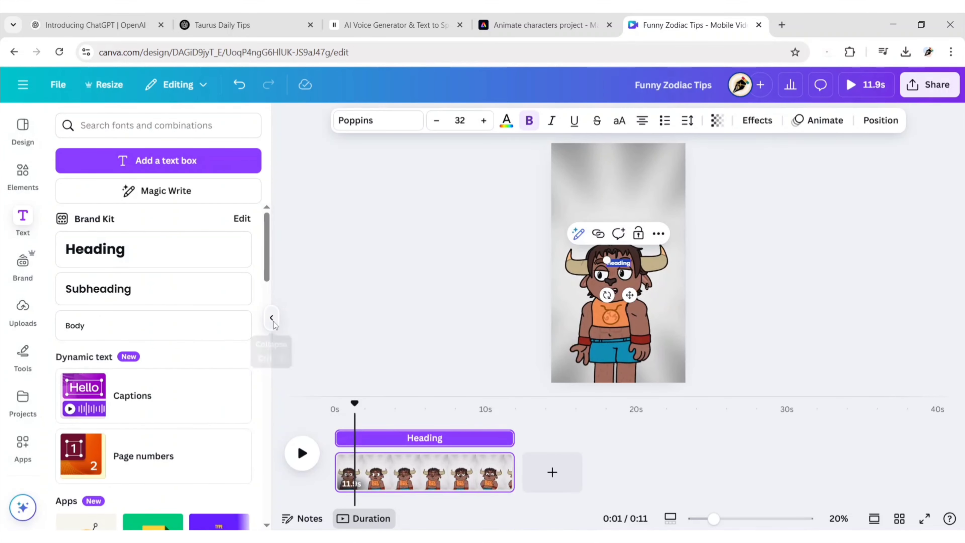
pyautogui.click(272, 319)
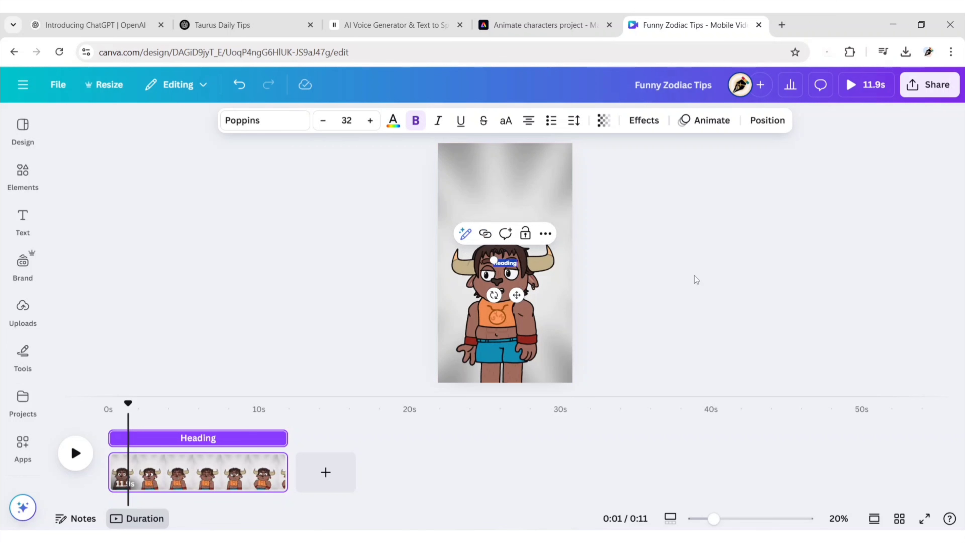
pyautogui.write('Taurus')
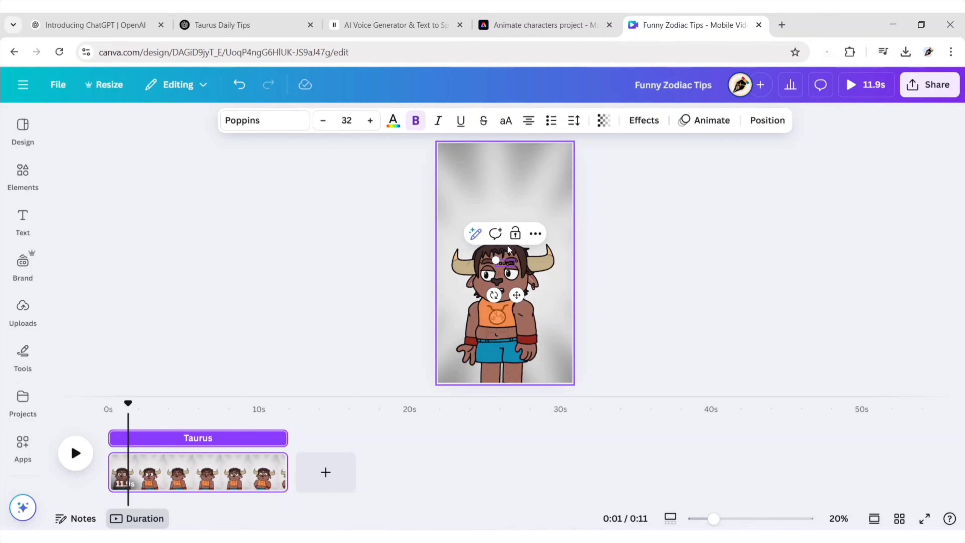
# Set the Taurus heading to Bobby Jones at size 180 and move it above the character's head
pyautogui.click(266, 129)
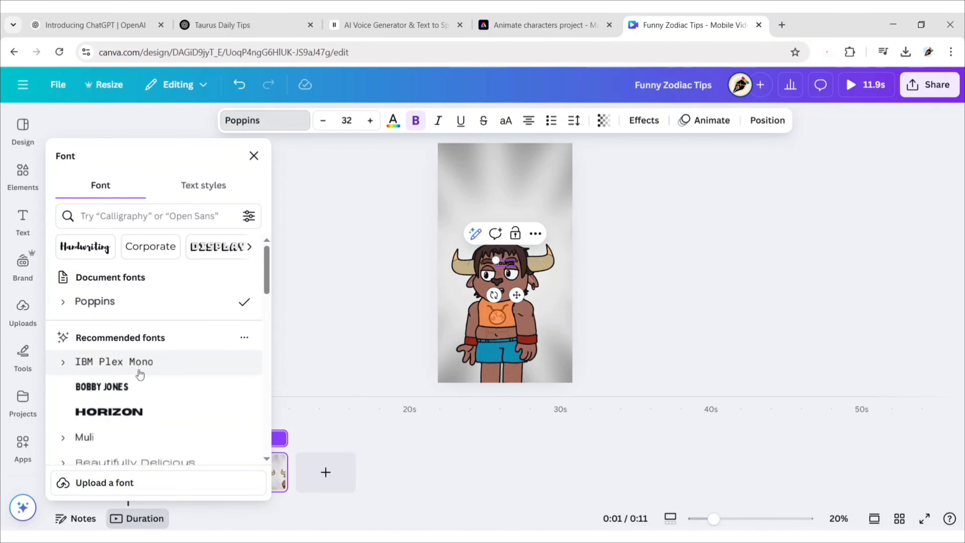
pyautogui.click(110, 386)
pyautogui.click(352, 120)
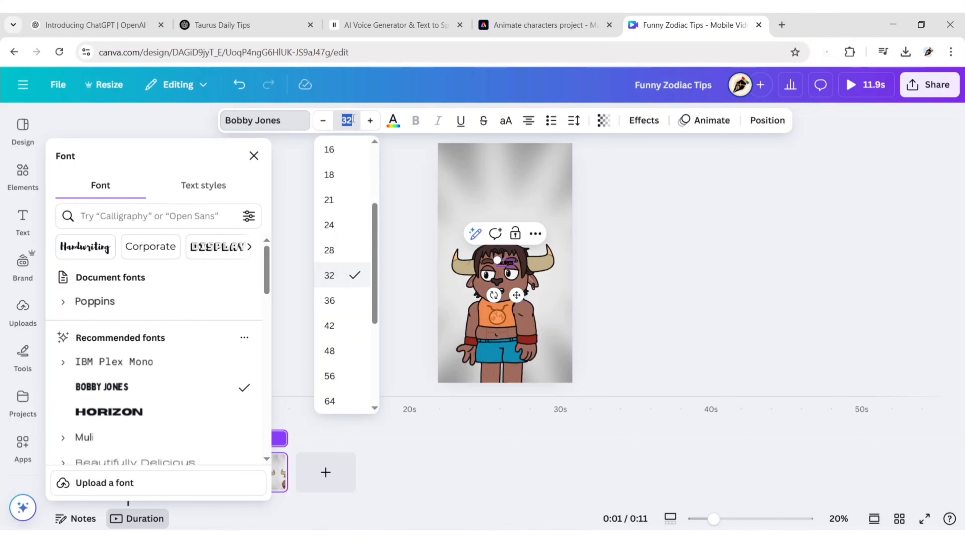
pyautogui.press('Return')
pyautogui.click(318, 272)
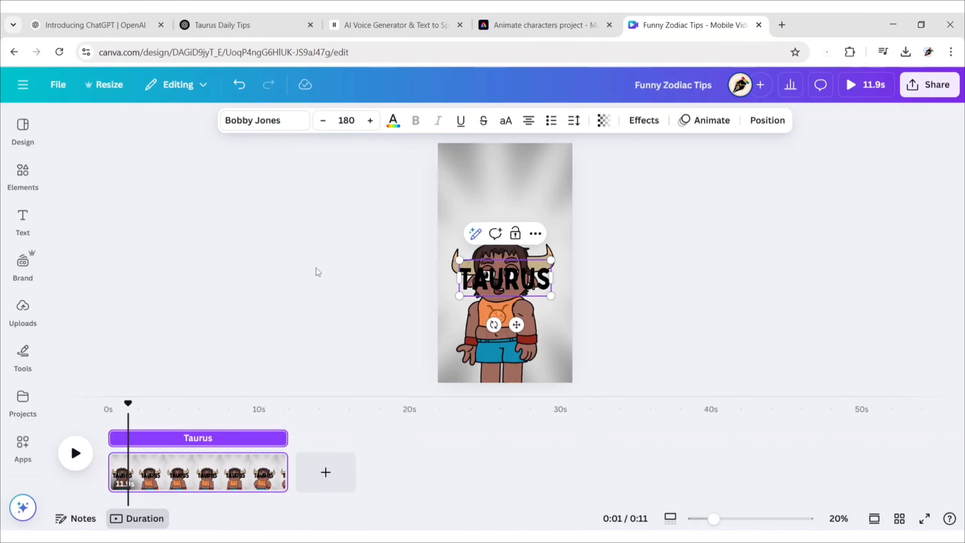
pyautogui.moveTo(516, 326); pyautogui.dragTo(518, 213)
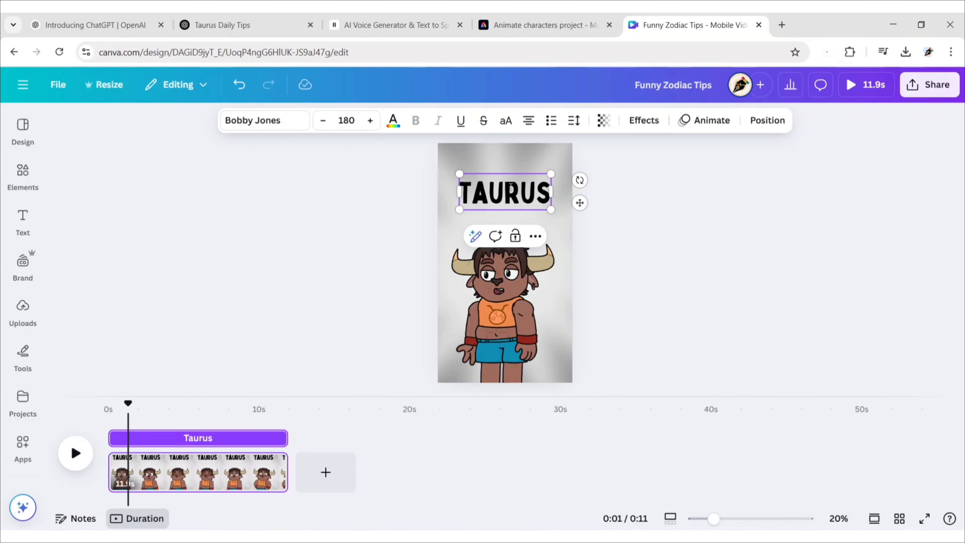
# Sample the character's skin colour for the Taurus heading, darken it to #67433E, and nudge the heading slightly lower
pyautogui.doubleClick(511, 186)
pyautogui.click(394, 120)
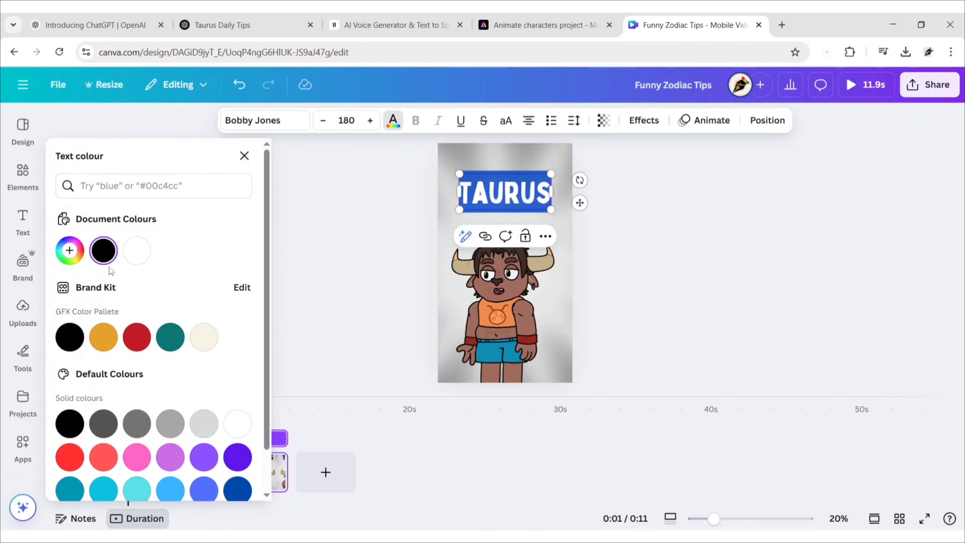
pyautogui.click(69, 251)
pyautogui.click(230, 381)
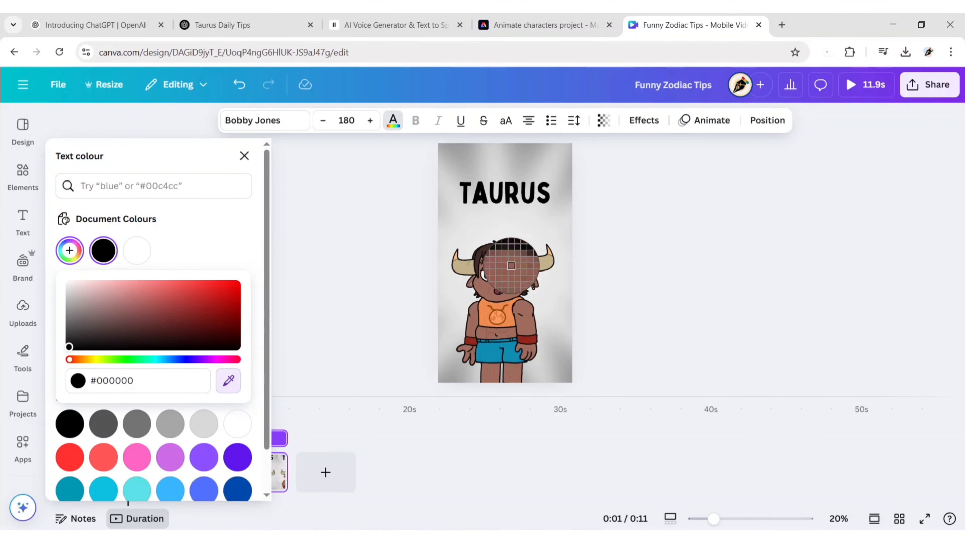
pyautogui.click(510, 265)
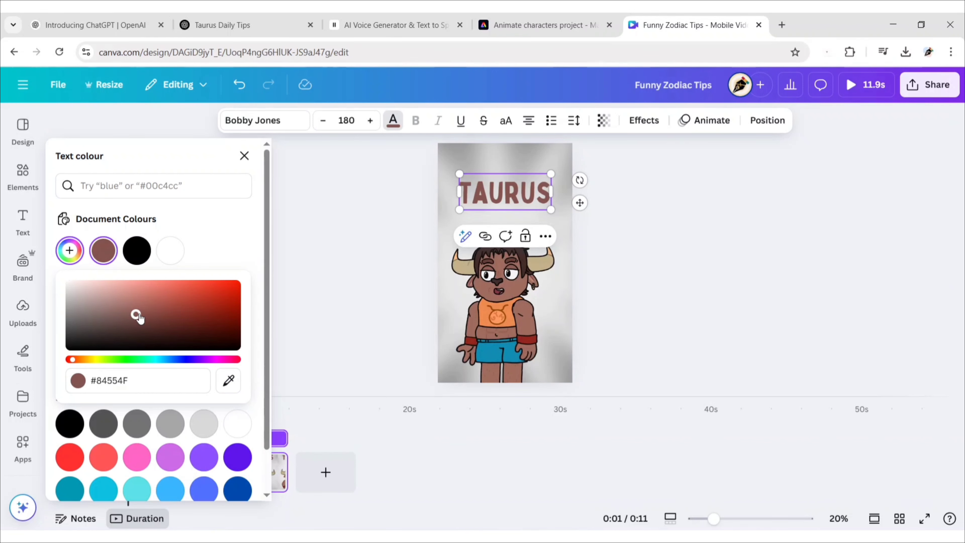
pyautogui.moveTo(139, 313); pyautogui.dragTo(136, 319)
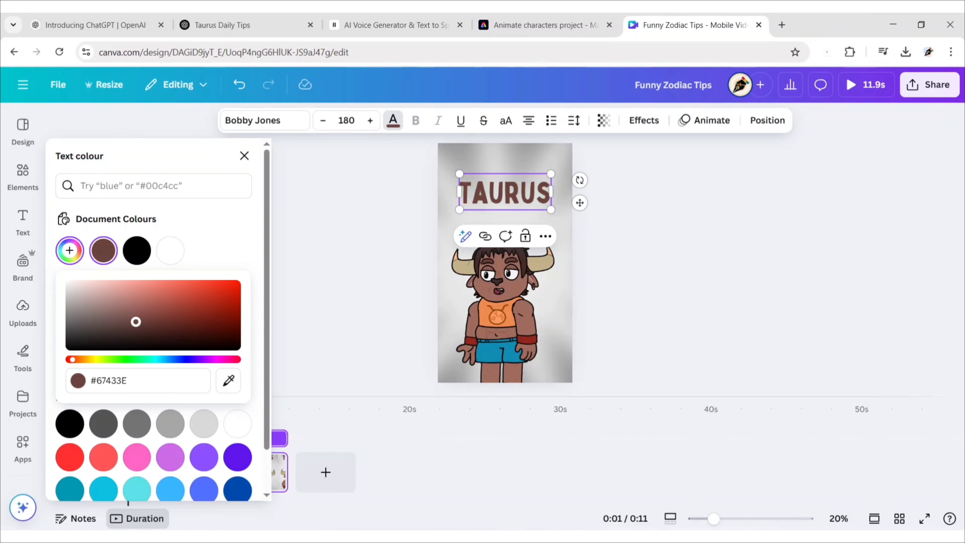
pyautogui.click(361, 254)
pyautogui.moveTo(510, 194); pyautogui.dragTo(510, 198)
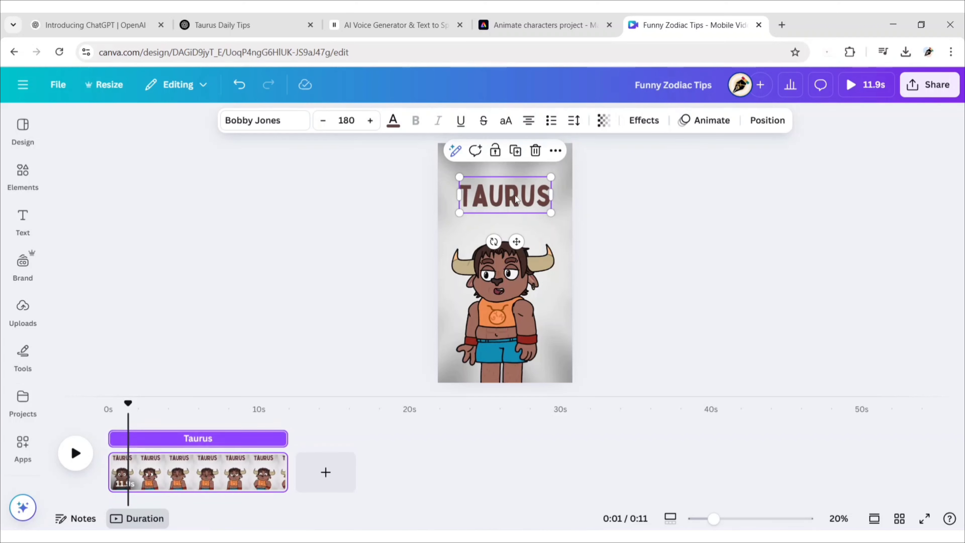
# Apply the Skate animation to the Taurus heading for both enter and exit
pyautogui.click(698, 125)
pyautogui.scroll(-6, 259, 301)
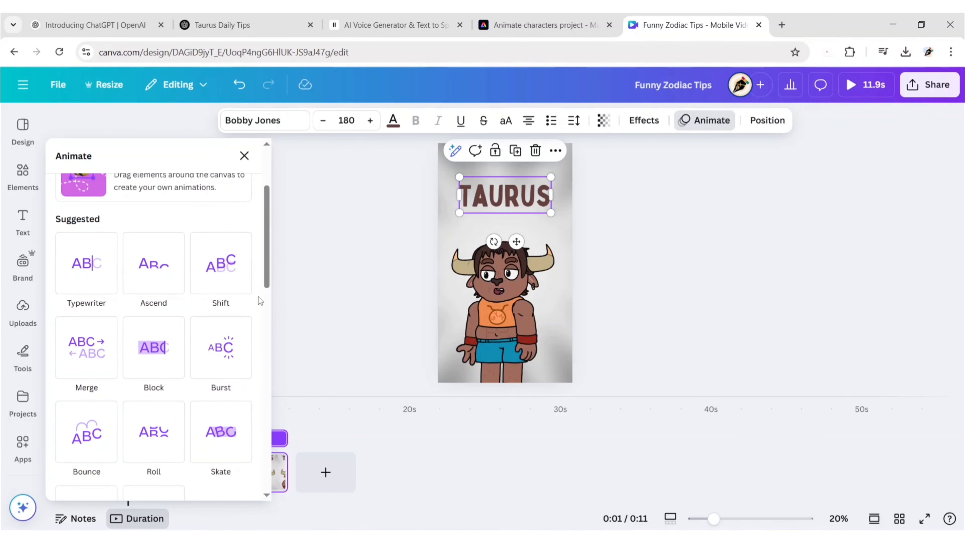
pyautogui.click(234, 306)
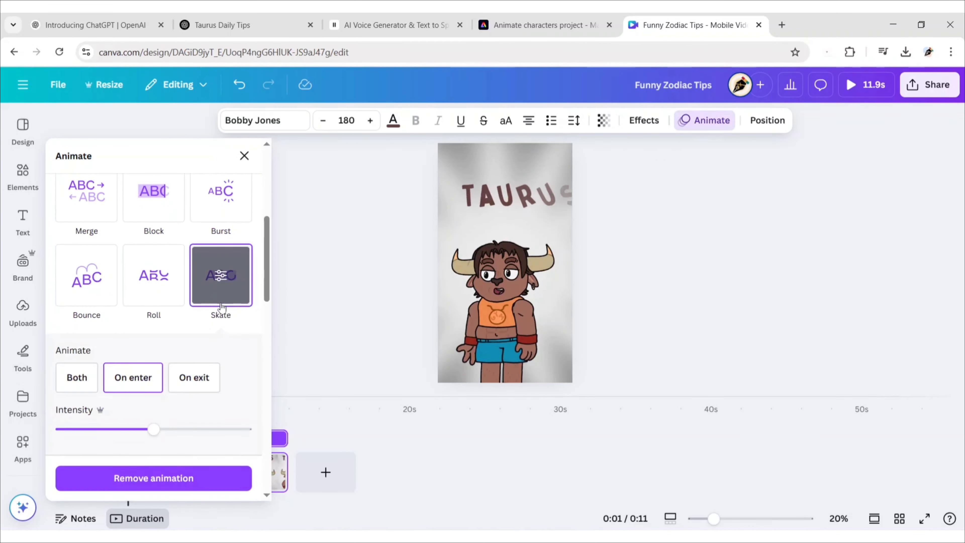
pyautogui.click(77, 383)
pyautogui.click(310, 294)
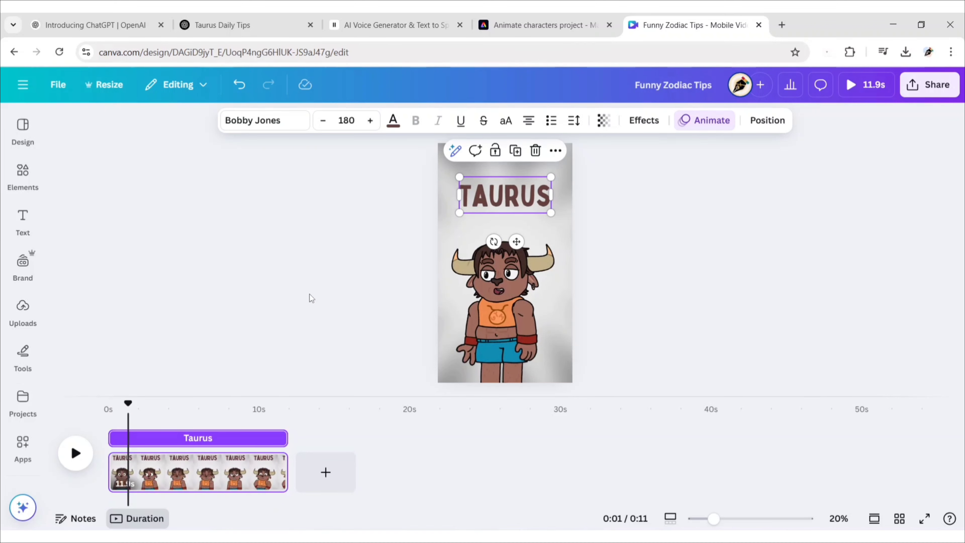
# Trim the Taurus heading's timeline clip to run from about 0.8 to 1.8 seconds, and play the video to check the timing
pyautogui.moveTo(128, 405); pyautogui.dragTo(91, 415)
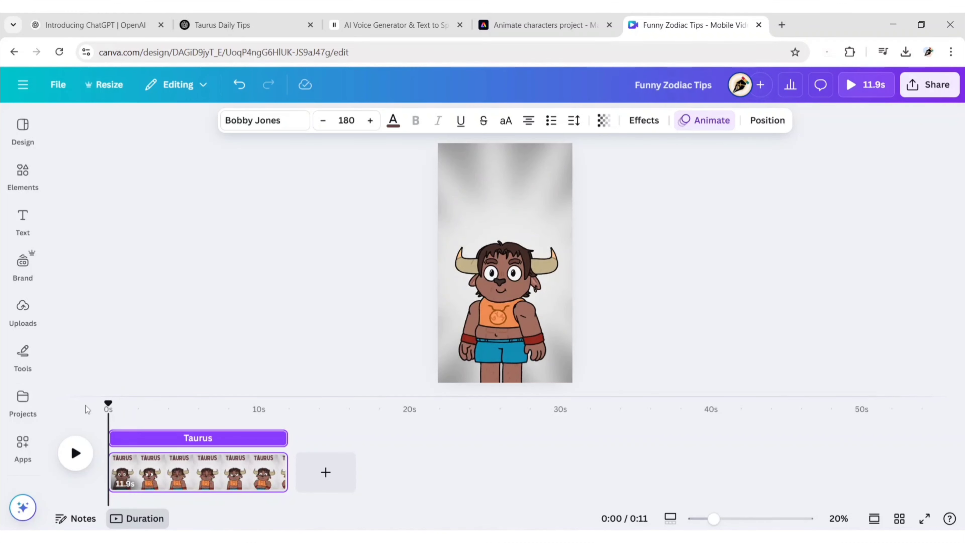
pyautogui.click(75, 455)
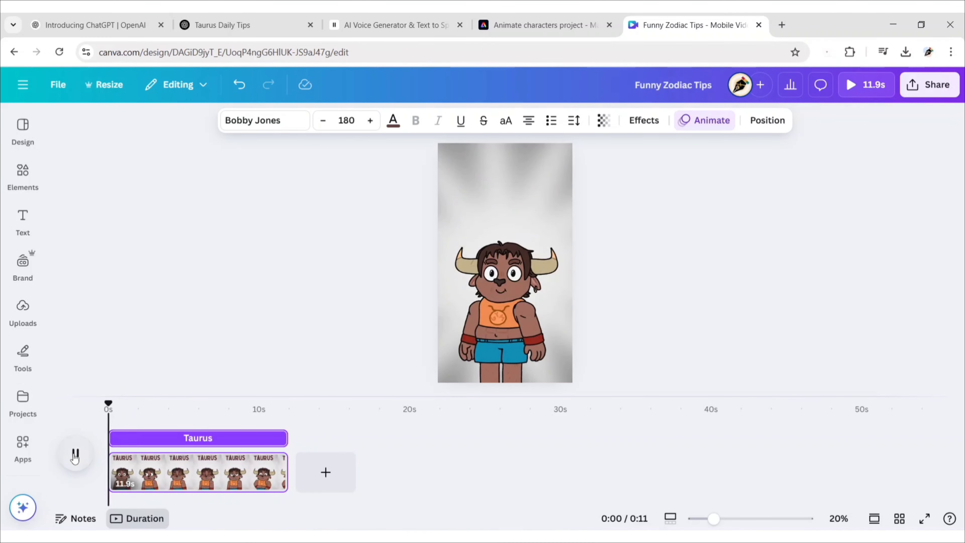
pyautogui.click(75, 454)
pyautogui.moveTo(110, 441); pyautogui.dragTo(122, 440)
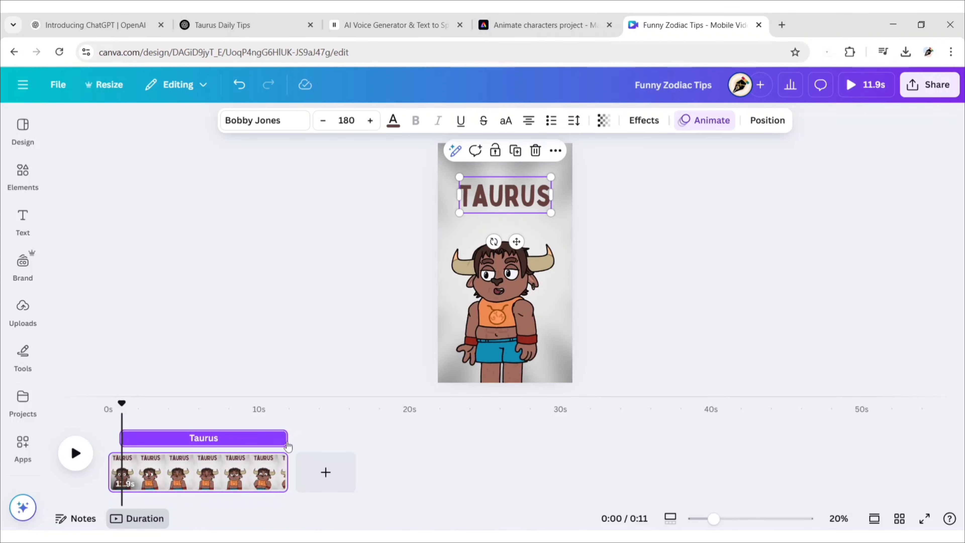
pyautogui.moveTo(280, 438); pyautogui.dragTo(141, 443)
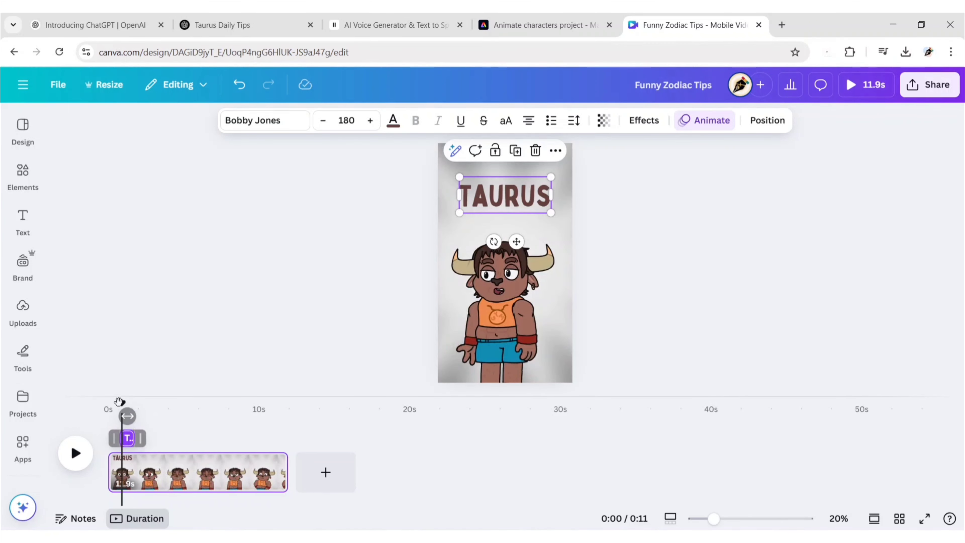
pyautogui.click(74, 454)
pyautogui.click(75, 454)
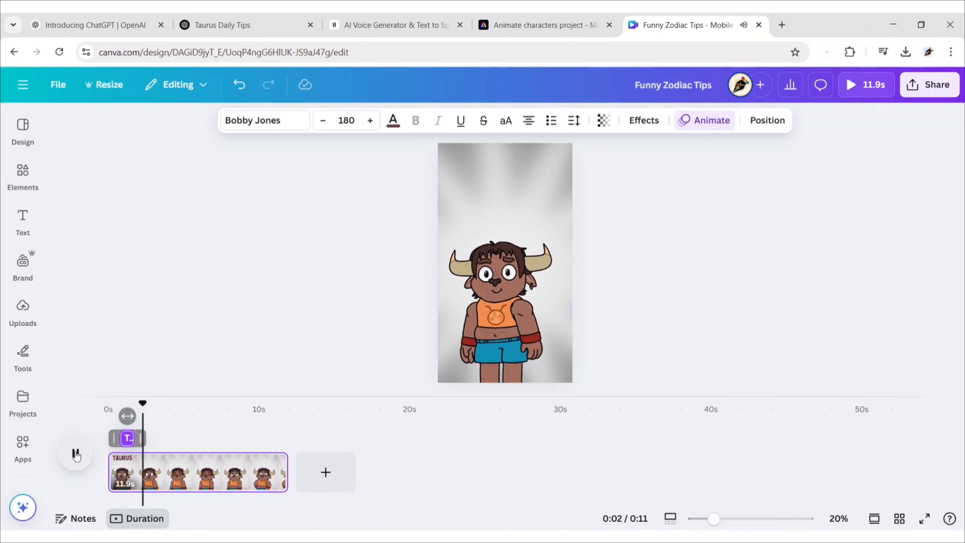
pyautogui.click(76, 455)
# Search the elements for "slow" graphics and add the green turtle to the page
pyautogui.click(23, 175)
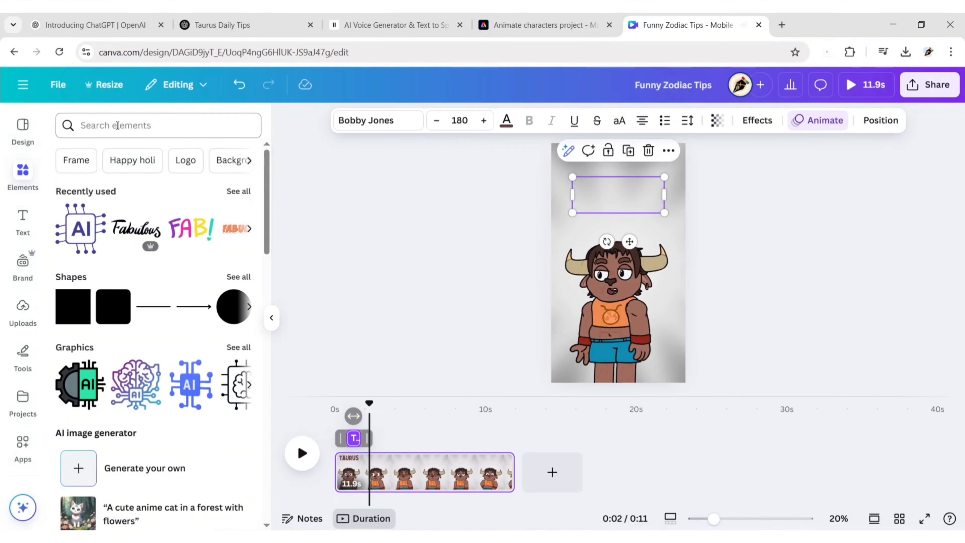
pyautogui.write('slow')
pyautogui.press('Return')
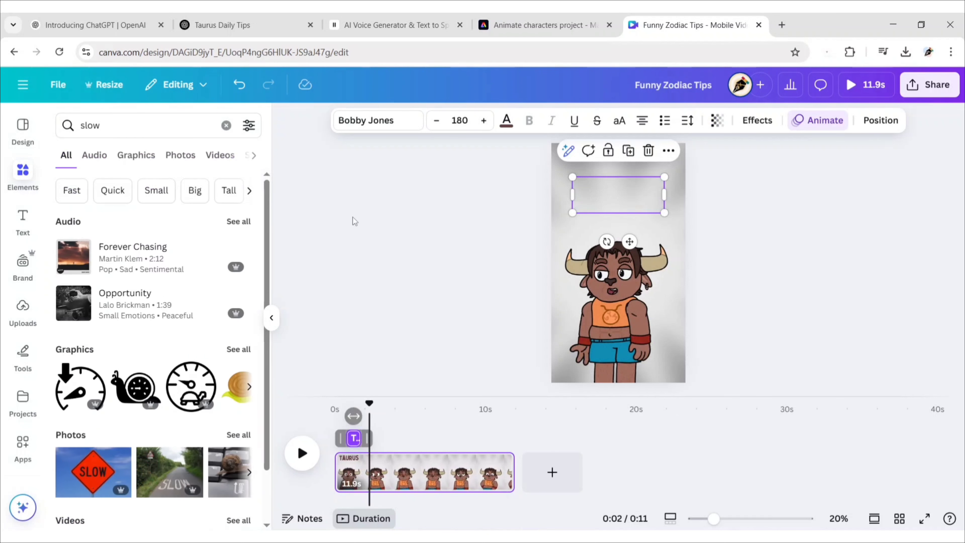
pyautogui.click(137, 156)
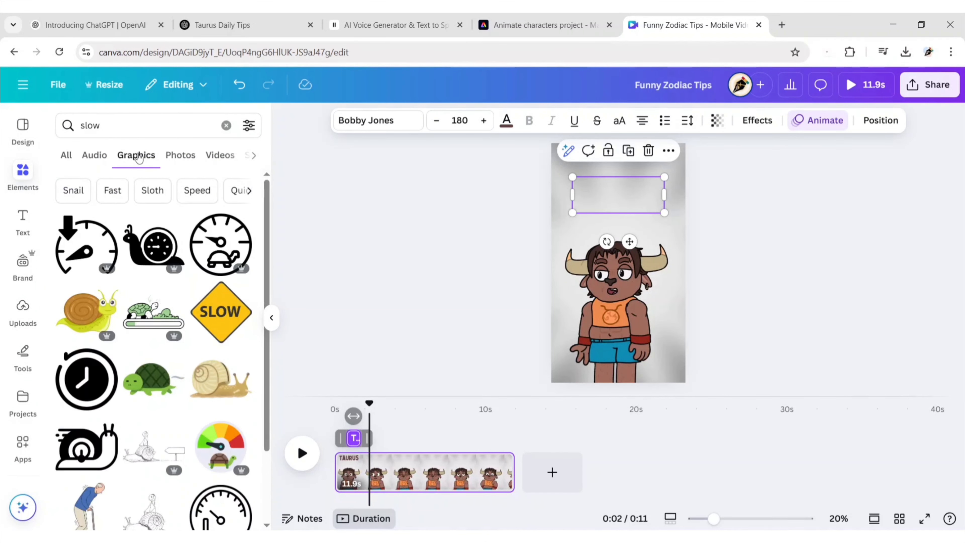
pyautogui.click(155, 381)
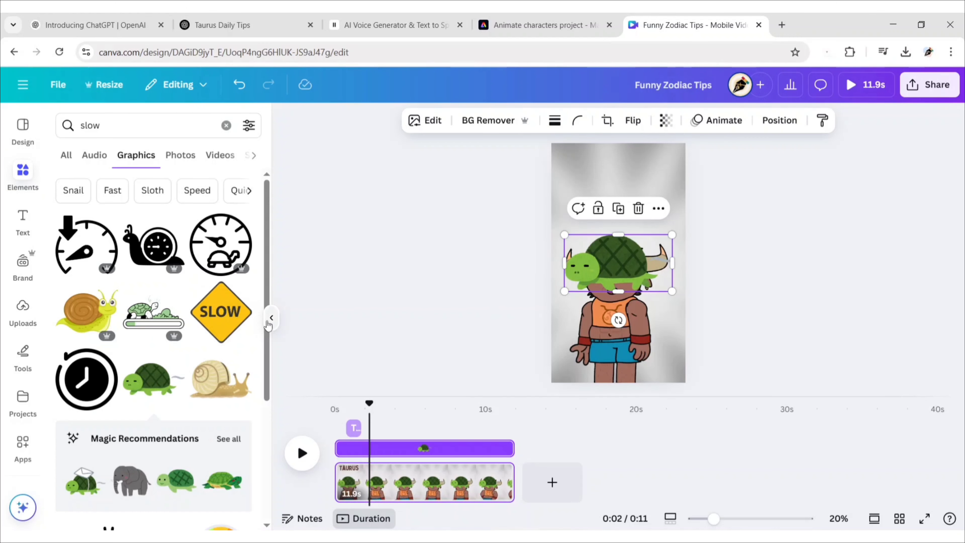
# Shrink the turtle and centre it above the character's head, and trim its clip to about 2.3 to 3.6 seconds
pyautogui.click(271, 317)
pyautogui.moveTo(451, 234); pyautogui.dragTo(496, 190)
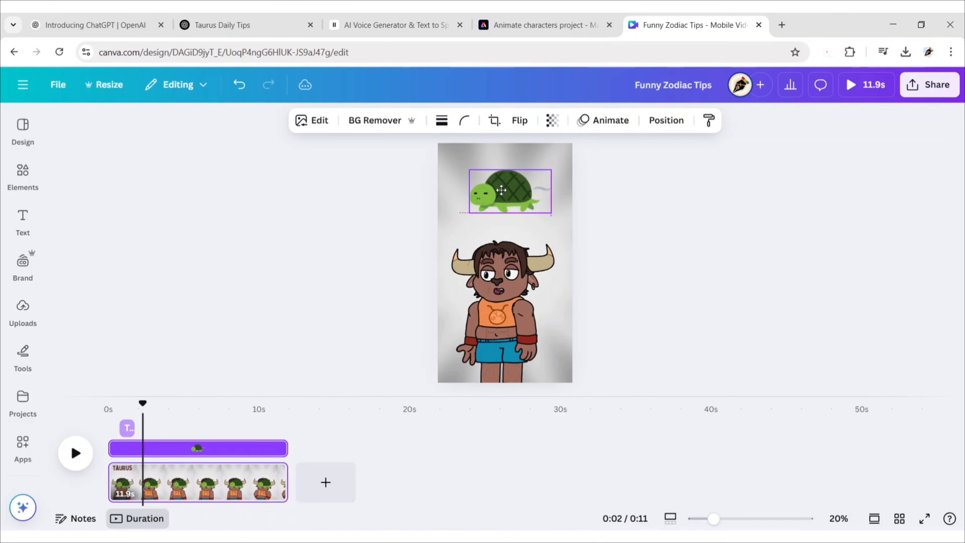
pyautogui.moveTo(547, 172); pyautogui.dragTo(549, 174)
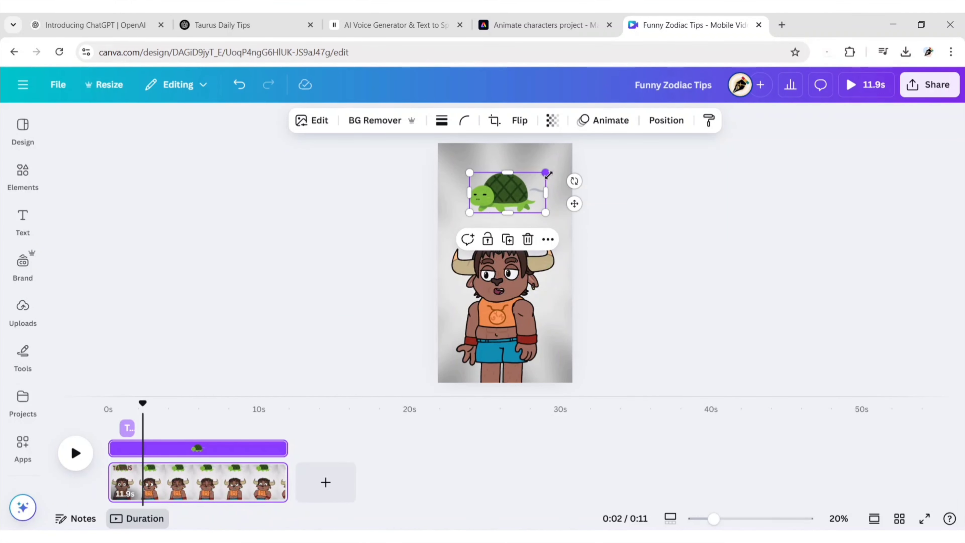
pyautogui.moveTo(505, 201); pyautogui.dragTo(503, 200)
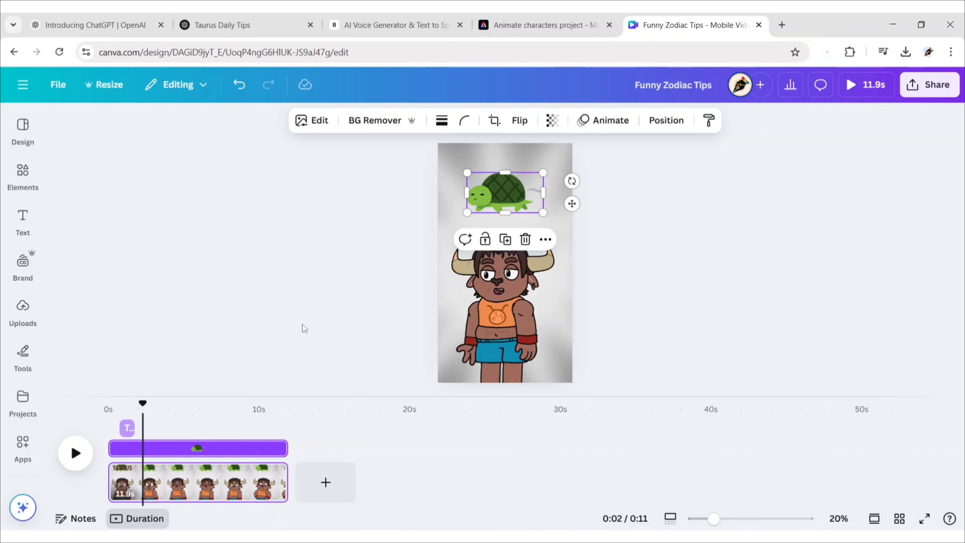
pyautogui.moveTo(115, 449); pyautogui.dragTo(144, 449)
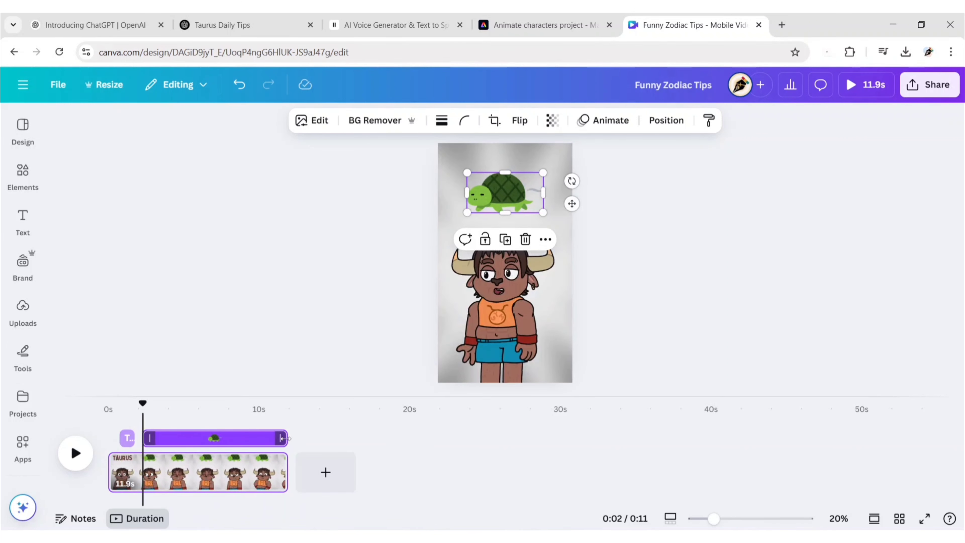
pyautogui.moveTo(280, 439); pyautogui.dragTo(167, 439)
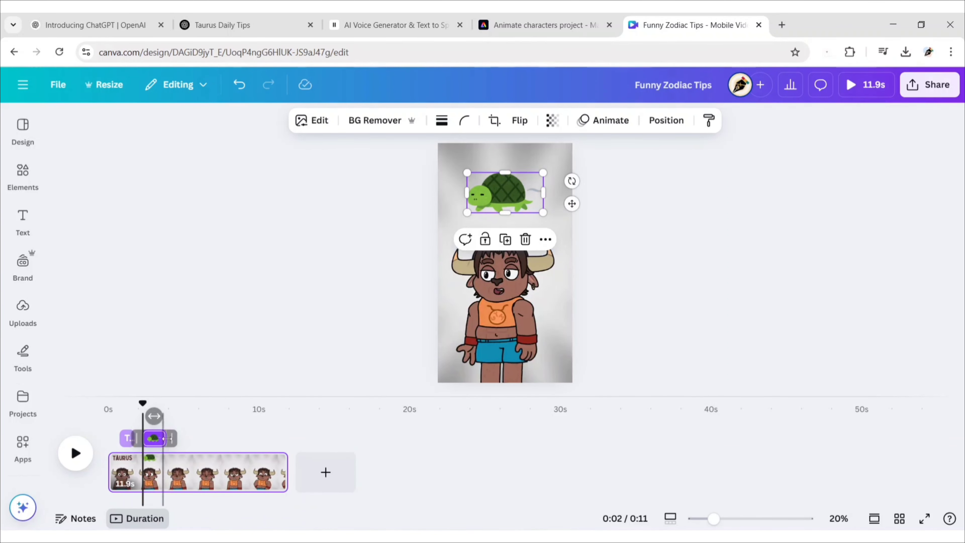
# Apply the Pop animation to the turtle graphic for both enter and exit
pyautogui.click(609, 129)
pyautogui.scroll(-4, 263, 283)
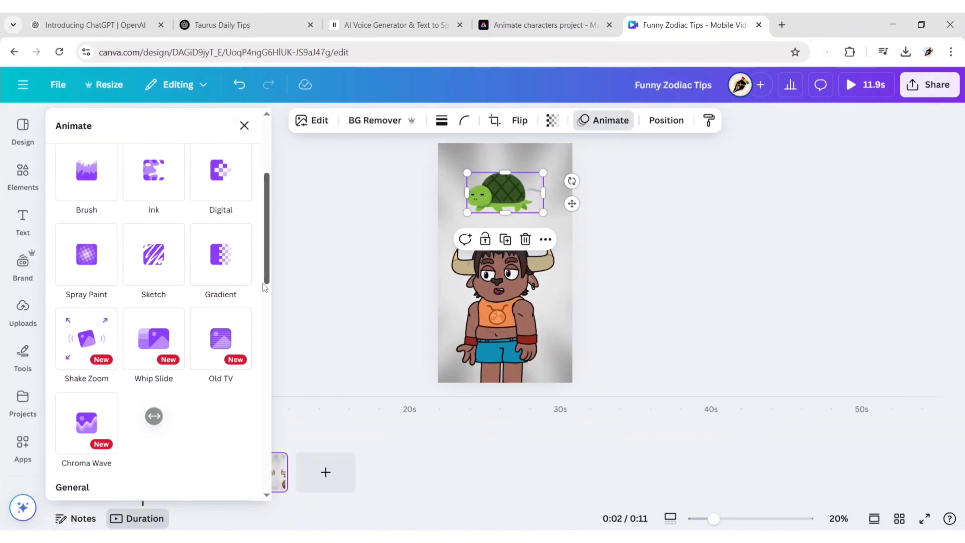
pyautogui.scroll(-5, 260, 286)
pyautogui.click(93, 312)
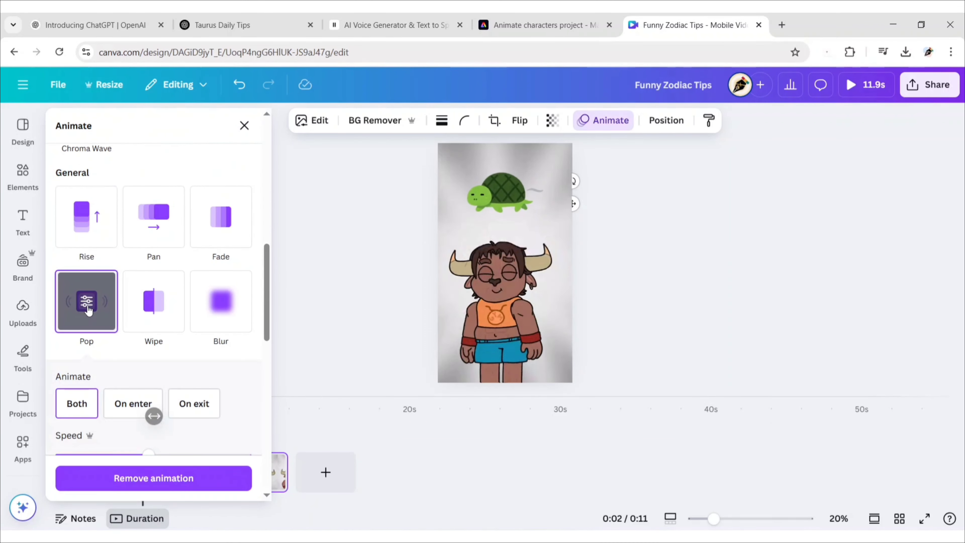
pyautogui.click(246, 129)
# Play the video from the start, retime the turtle's clip to about 2 to 3 seconds, and replay it
pyautogui.moveTo(145, 399); pyautogui.dragTo(108, 402)
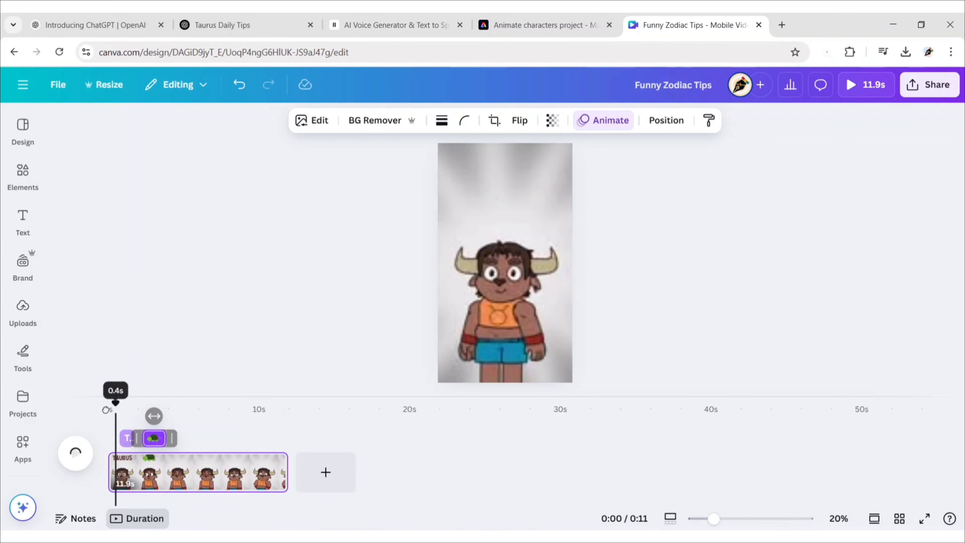
pyautogui.click(76, 453)
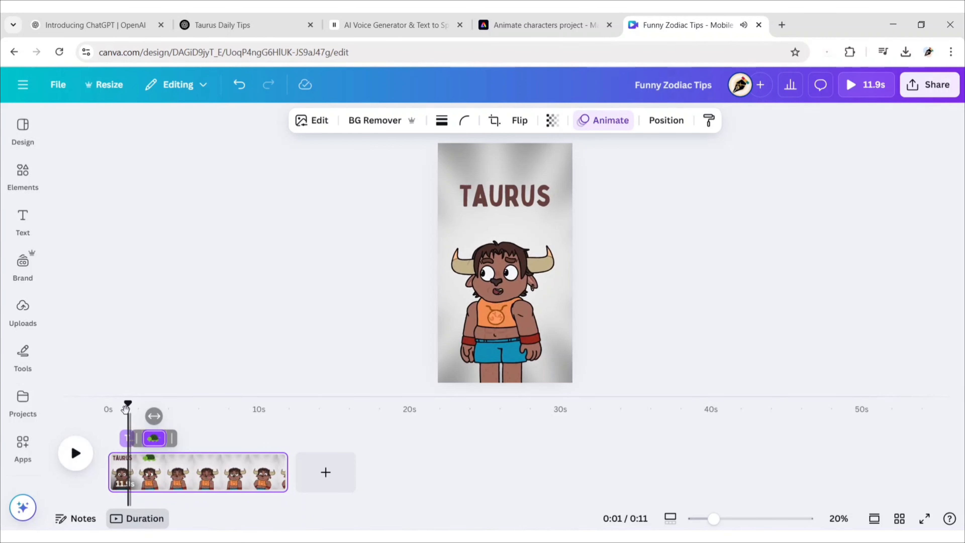
pyautogui.click(75, 458)
pyautogui.moveTo(137, 438); pyautogui.dragTo(160, 438)
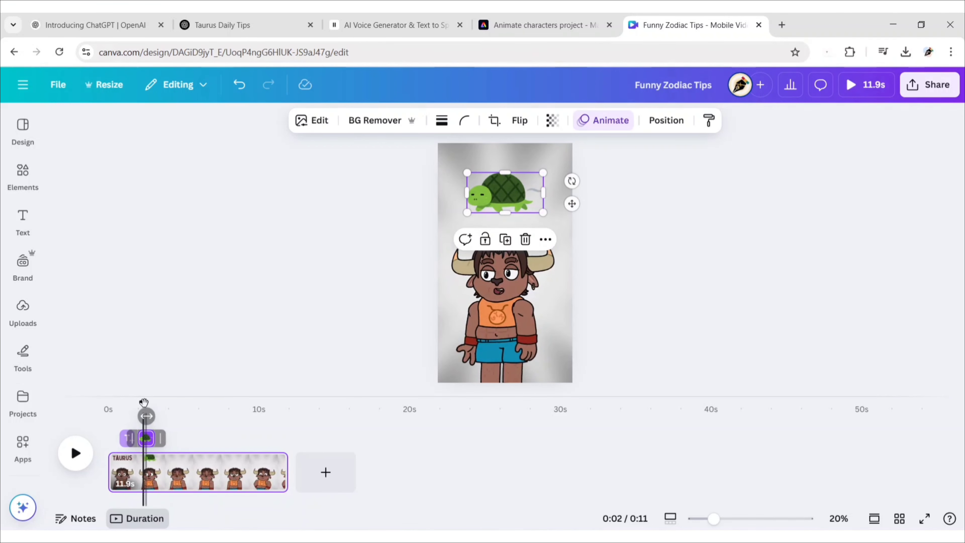
pyautogui.moveTo(143, 404); pyautogui.dragTo(95, 414)
pyautogui.click(76, 455)
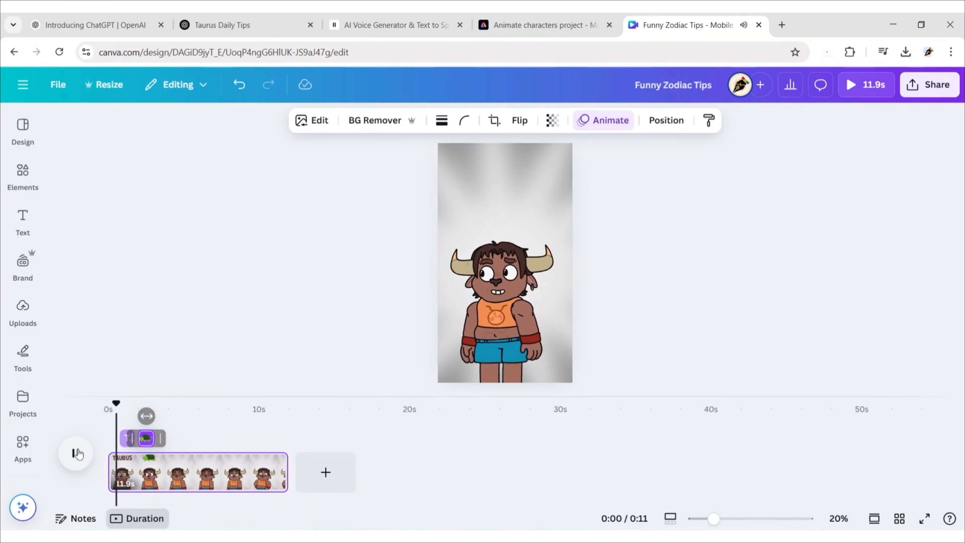
# Retime the TAURUS title's clip to about 0.5 to 1.7 seconds and replay the opening against the voiceover
pyautogui.click(77, 455)
pyautogui.click(126, 439)
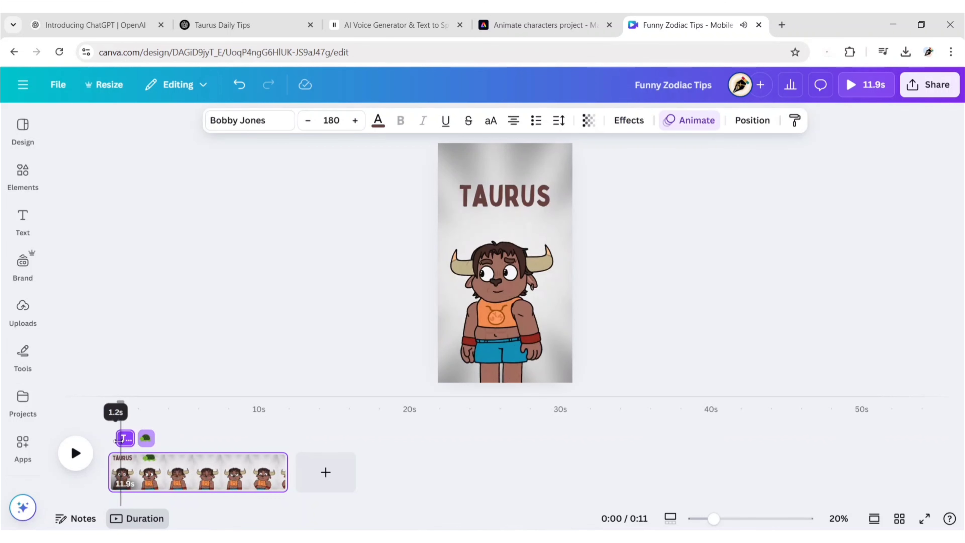
pyautogui.click(75, 456)
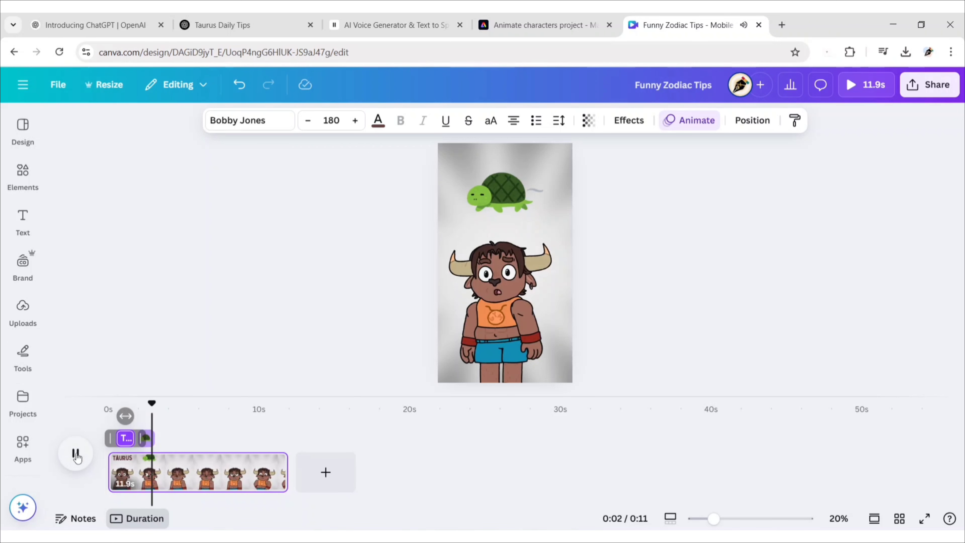
pyautogui.click(76, 456)
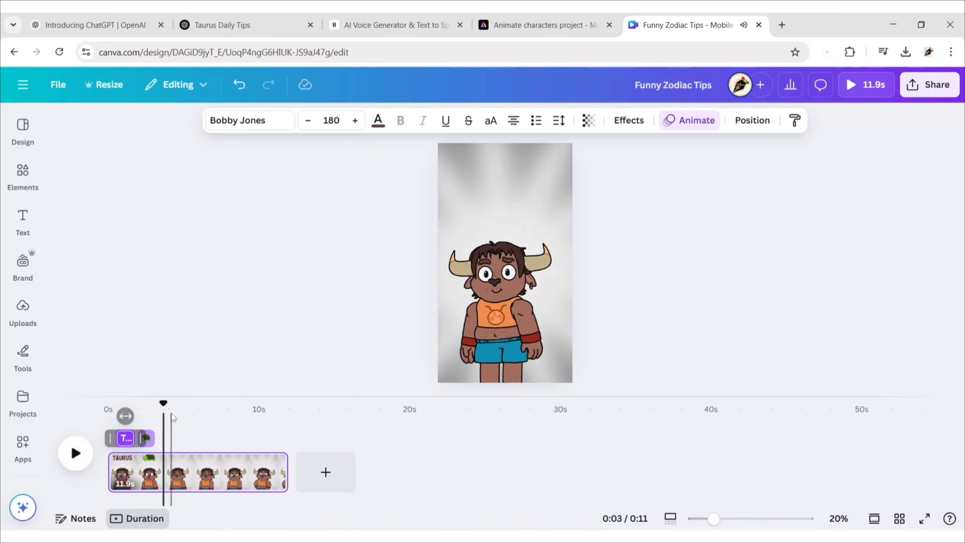
pyautogui.moveTo(160, 404); pyautogui.dragTo(118, 404)
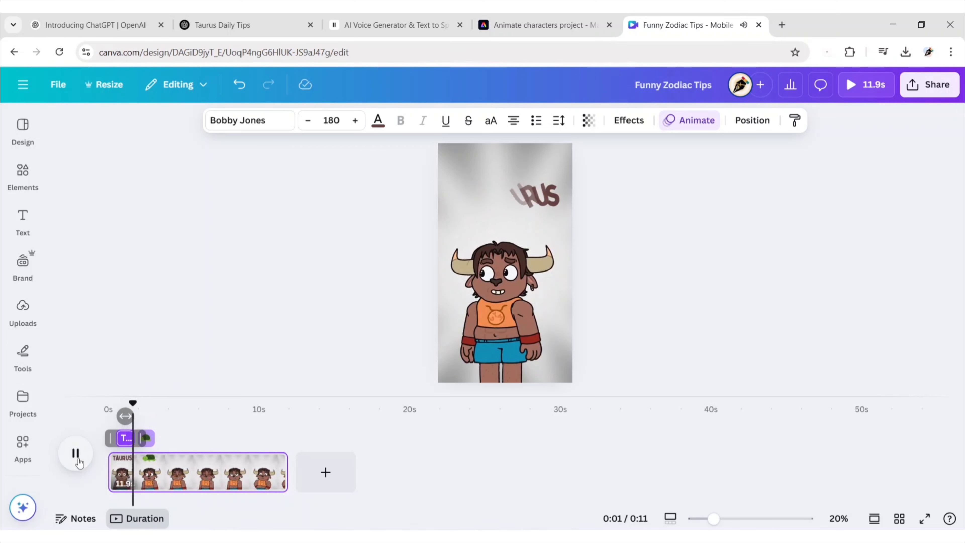
pyautogui.click(76, 456)
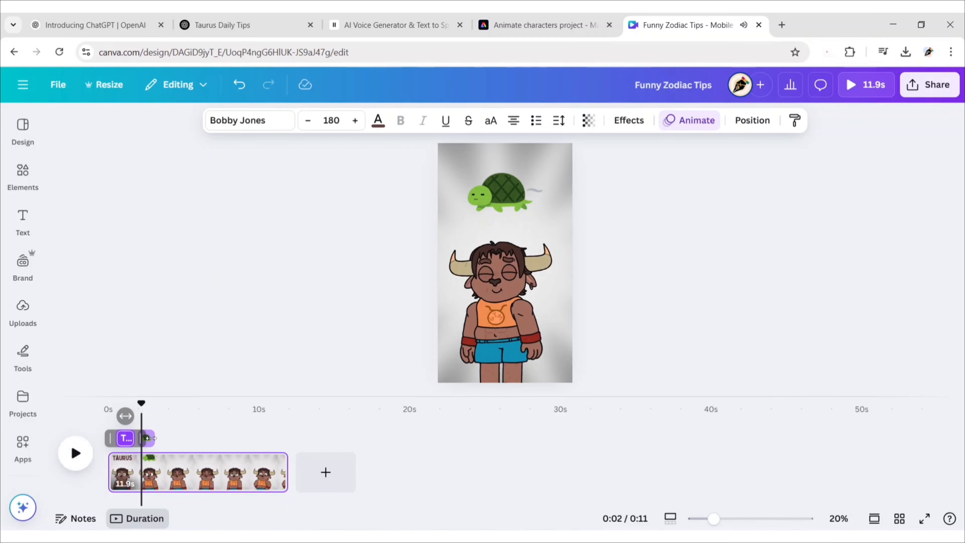
# Shorten the turtle's clip to end at about 2.7 seconds and replay the video from the start
pyautogui.click(152, 441)
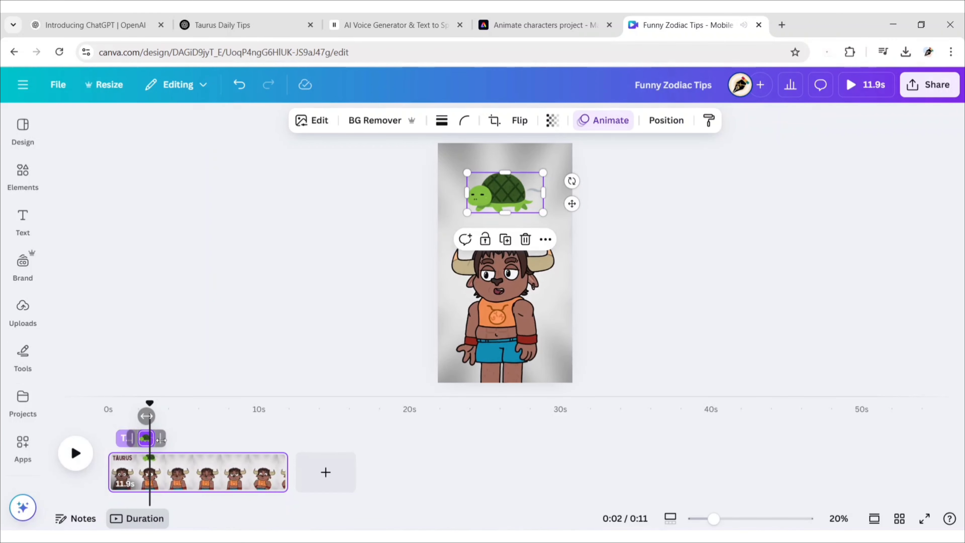
pyautogui.moveTo(161, 440); pyautogui.dragTo(155, 444)
pyautogui.moveTo(149, 402); pyautogui.dragTo(103, 435)
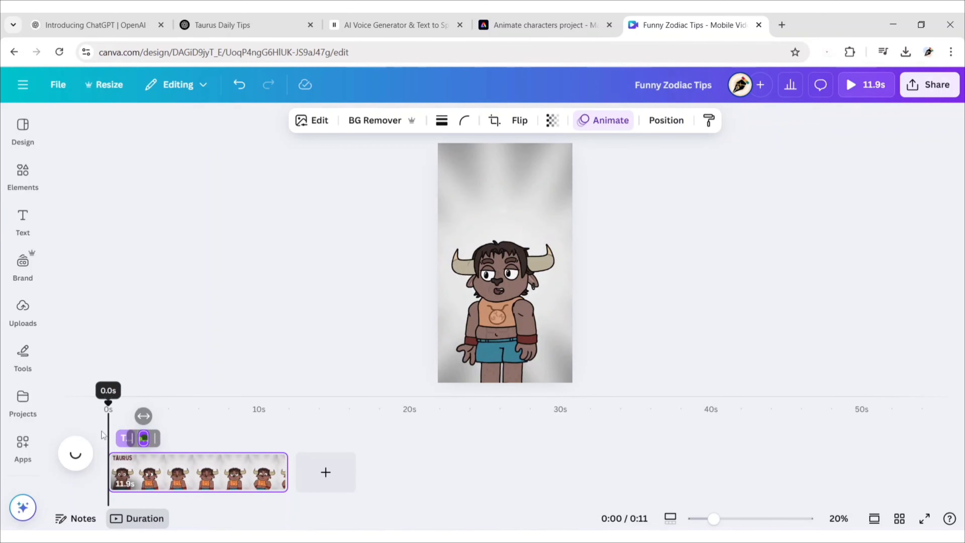
pyautogui.click(76, 454)
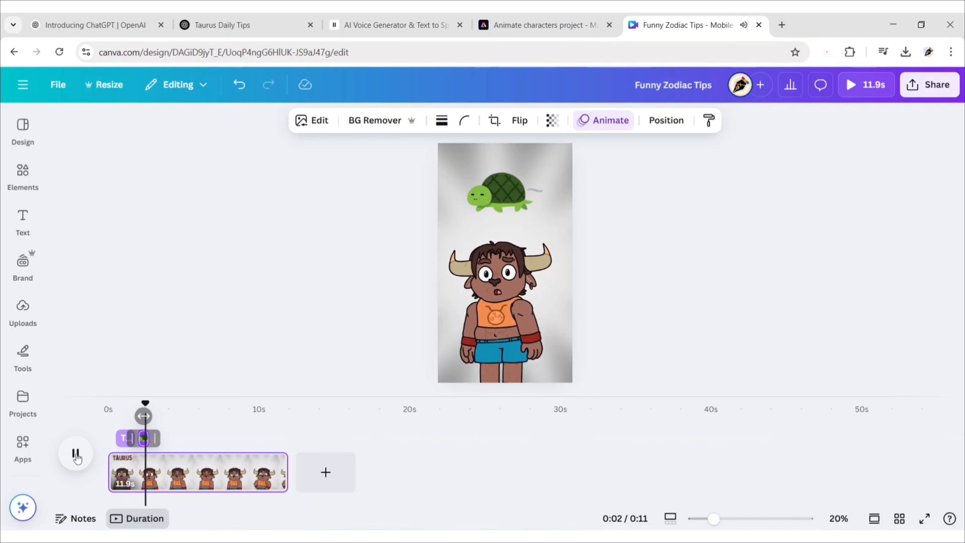
# Trim the end of the TAURUS title's clip to about 1.4 seconds and replay the video from the start
pyautogui.click(123, 440)
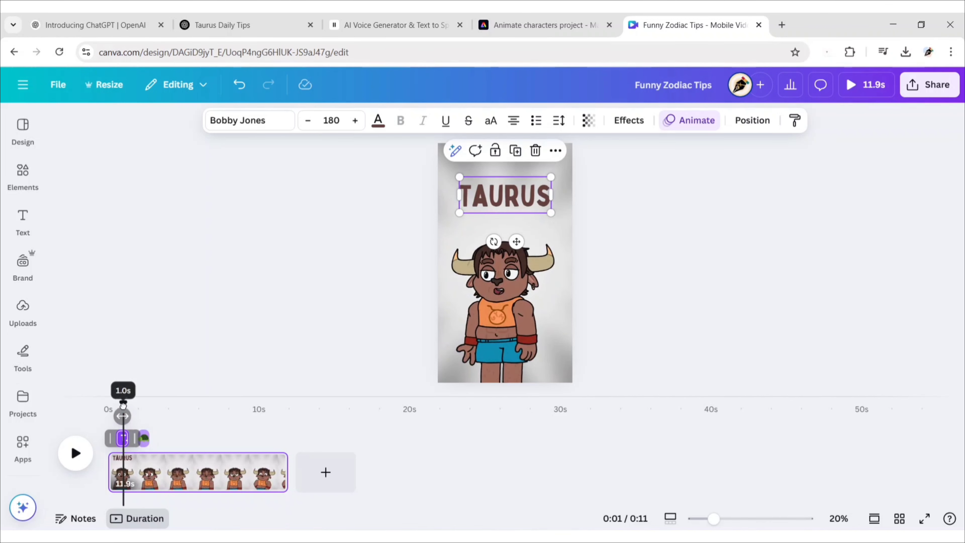
pyautogui.moveTo(118, 406); pyautogui.dragTo(109, 406)
pyautogui.click(76, 453)
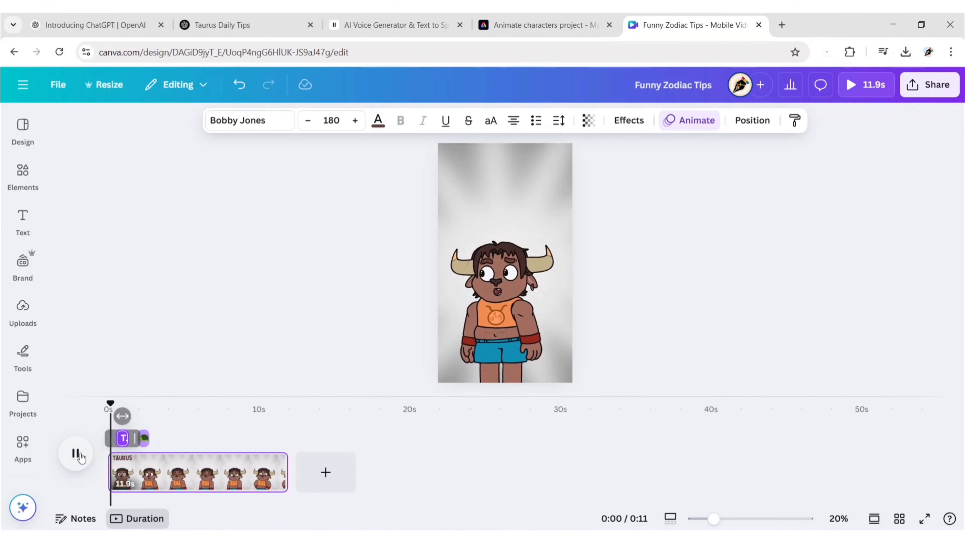
pyautogui.click(79, 454)
pyautogui.click(79, 454)
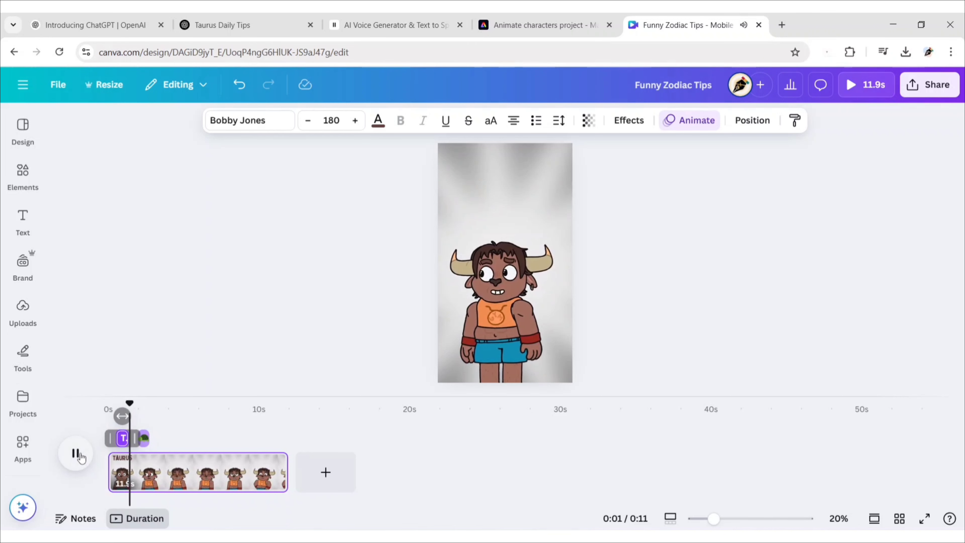
pyautogui.click(78, 454)
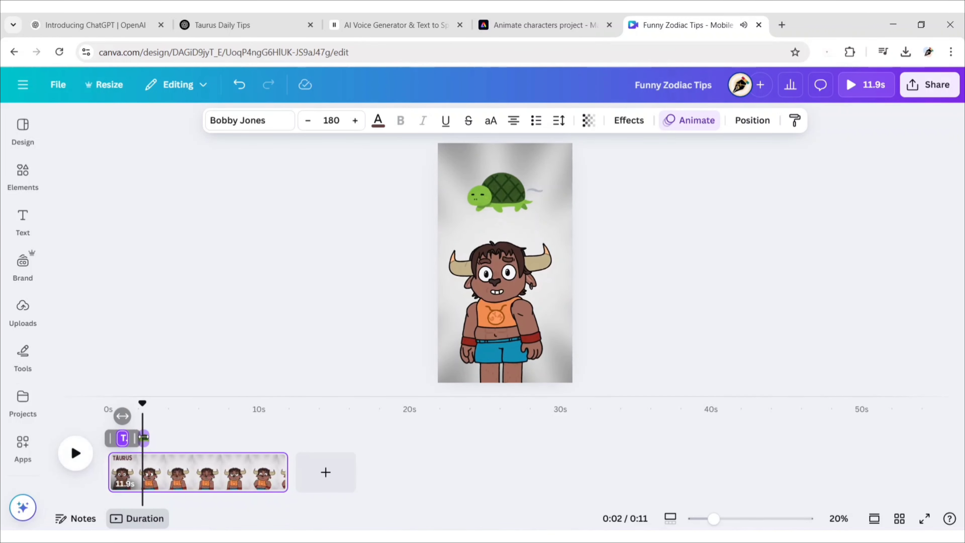
# Retime the turtle's clip to about 1.7 to 2.6 seconds and replay the video from the start
pyautogui.click(144, 440)
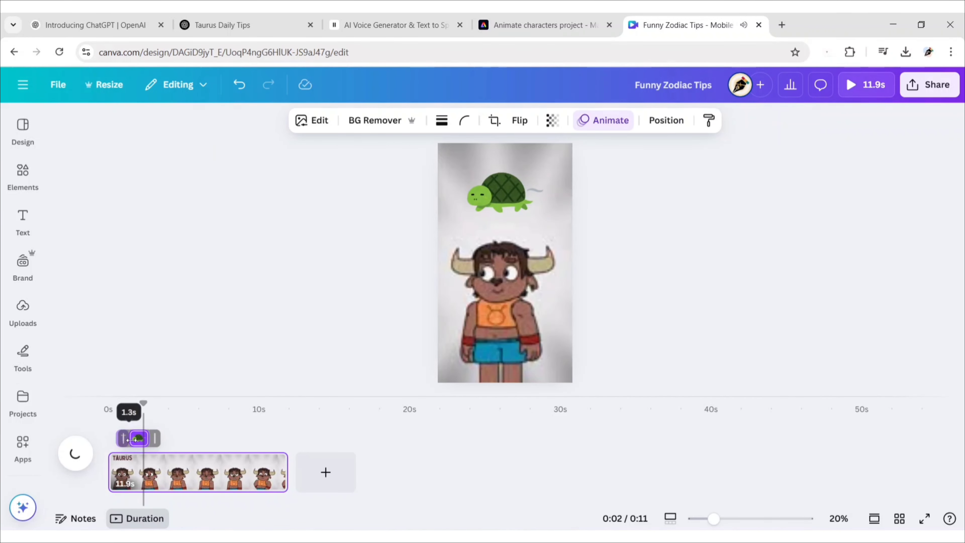
pyautogui.moveTo(143, 443); pyautogui.dragTo(141, 439)
pyautogui.moveTo(143, 402); pyautogui.dragTo(92, 408)
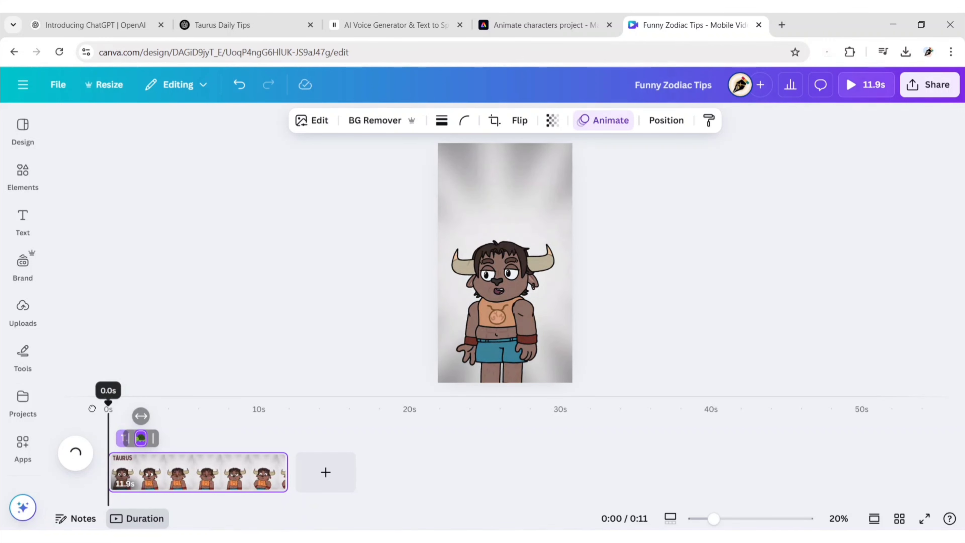
pyautogui.click(78, 453)
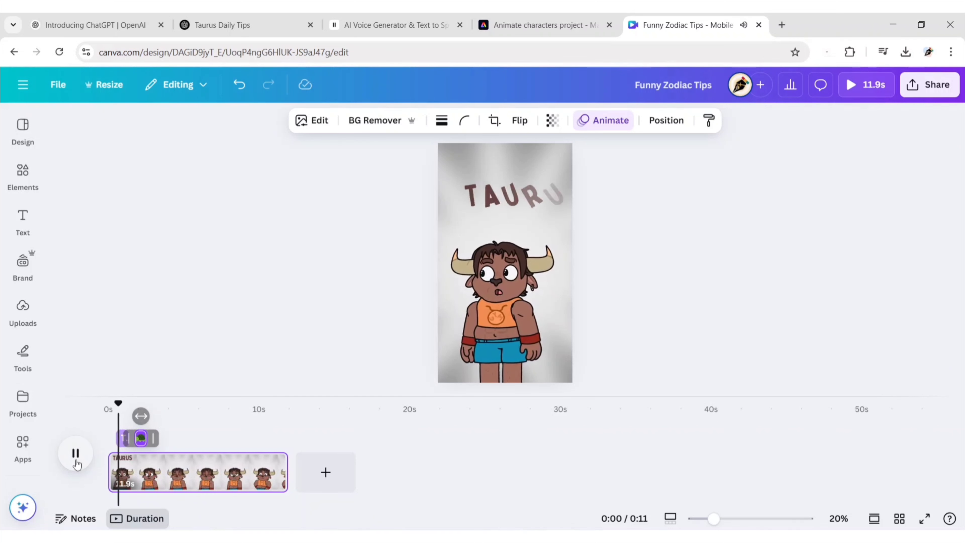
pyautogui.click(76, 454)
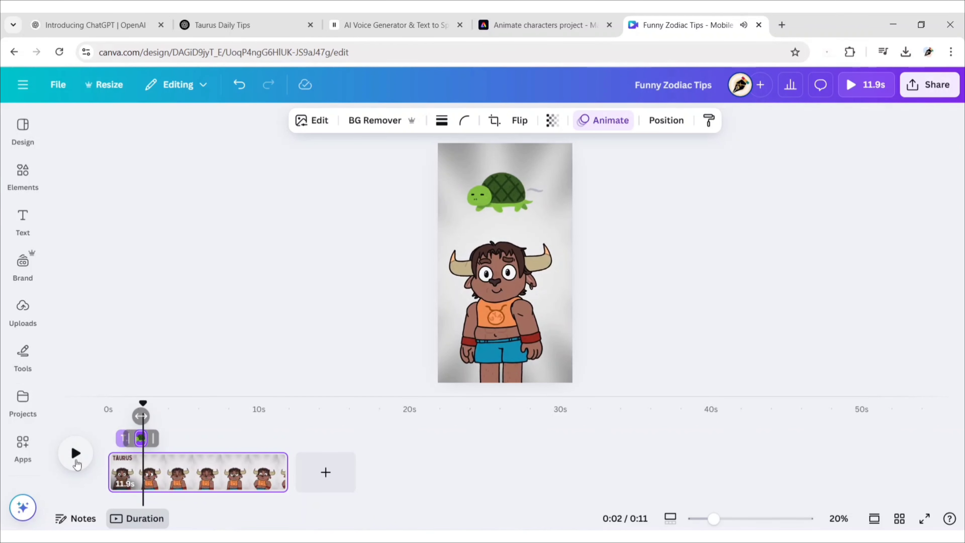
pyautogui.click(76, 453)
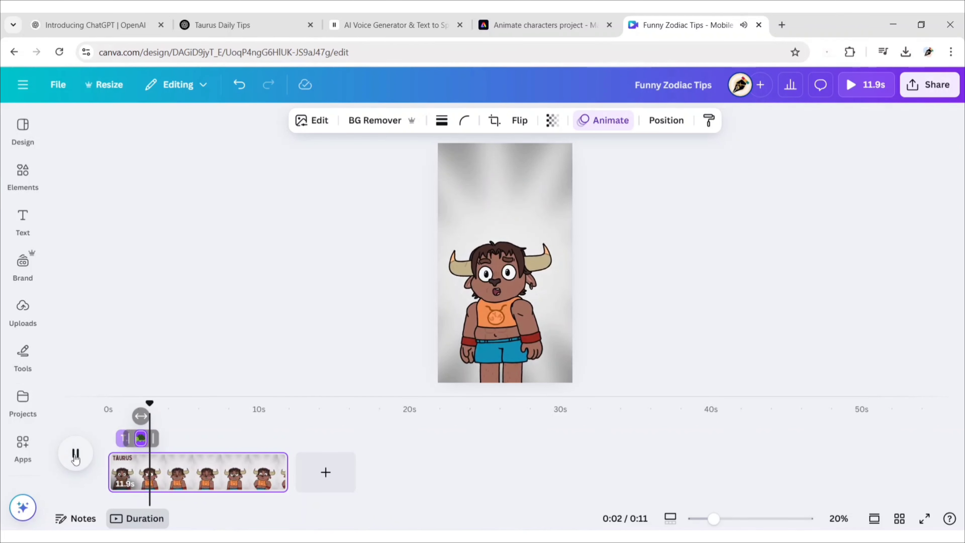
# Search the elements for "rush" graphics, add the flaming clock, and centre it above the character's head
pyautogui.click(23, 171)
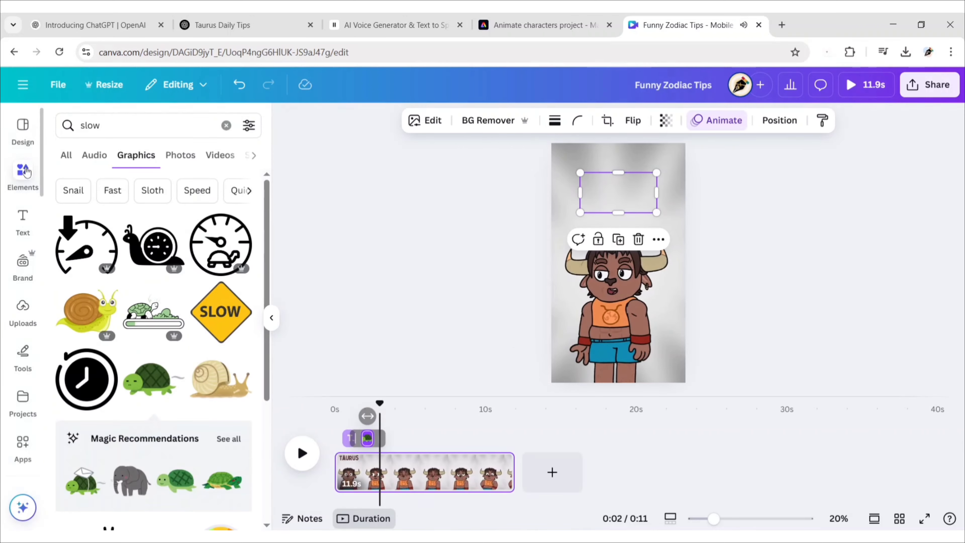
pyautogui.click(246, 126)
pyautogui.write('rush')
pyautogui.press('Return')
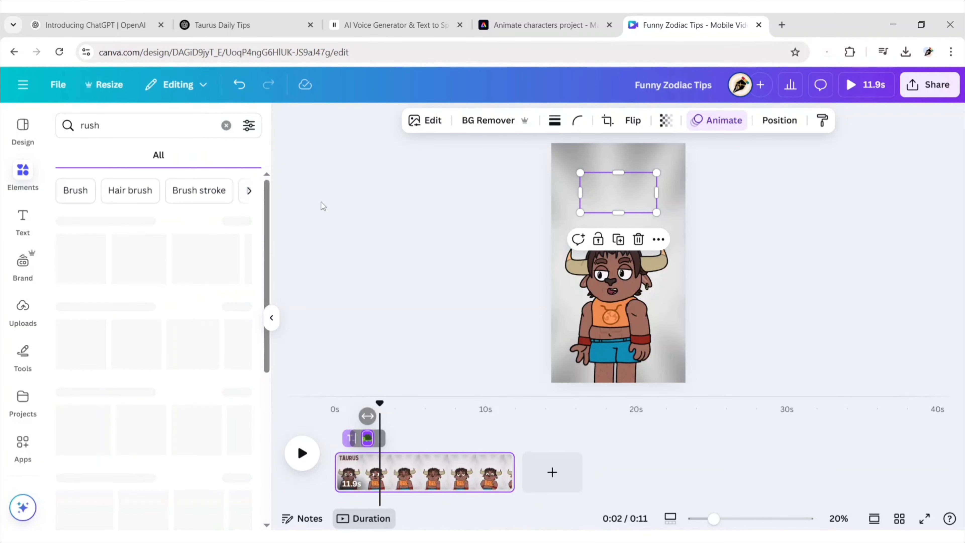
pyautogui.click(96, 162)
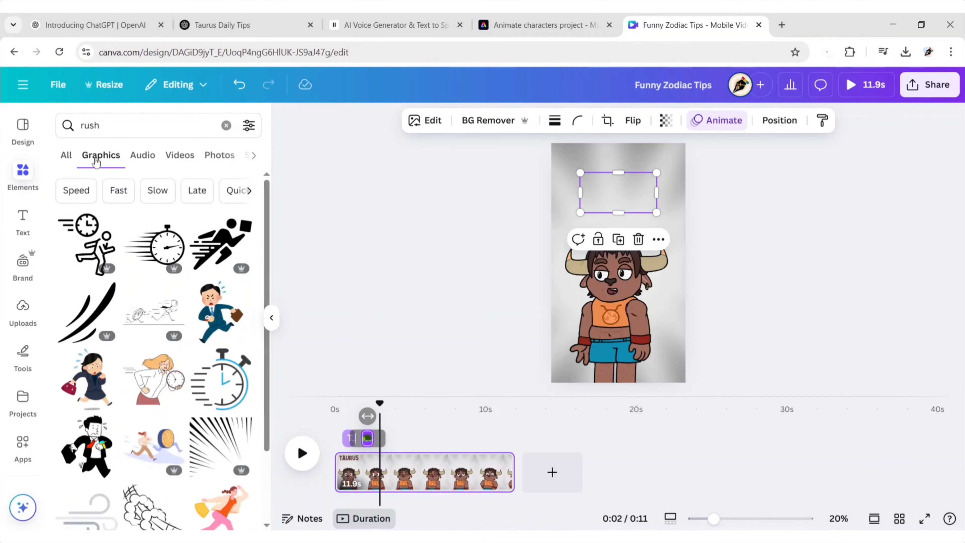
pyautogui.scroll(-10, 255, 294)
pyautogui.scroll(-5, 255, 294)
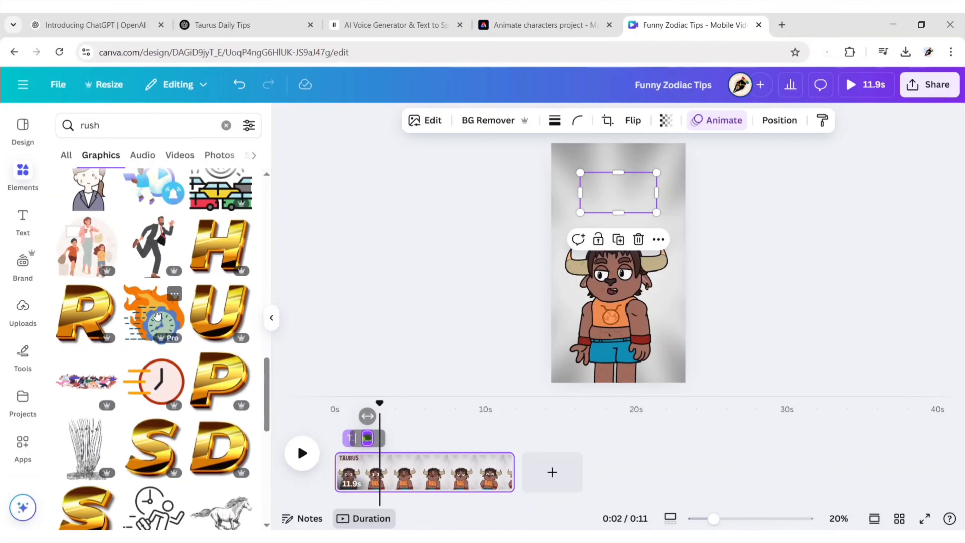
pyautogui.click(162, 319)
pyautogui.click(272, 317)
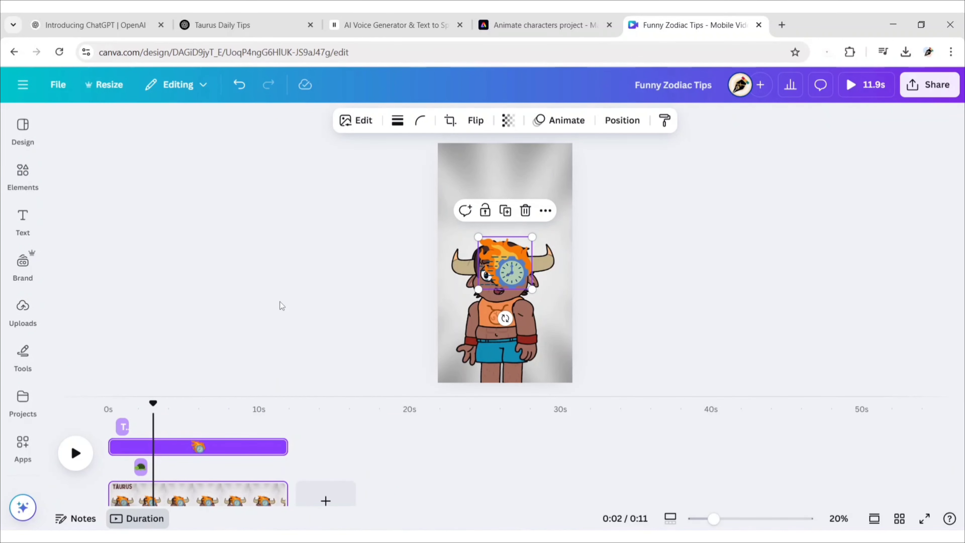
pyautogui.moveTo(505, 266); pyautogui.dragTo(510, 200)
# Apply the Tumble animation to the flaming clock for both enter and exit
pyautogui.click(572, 126)
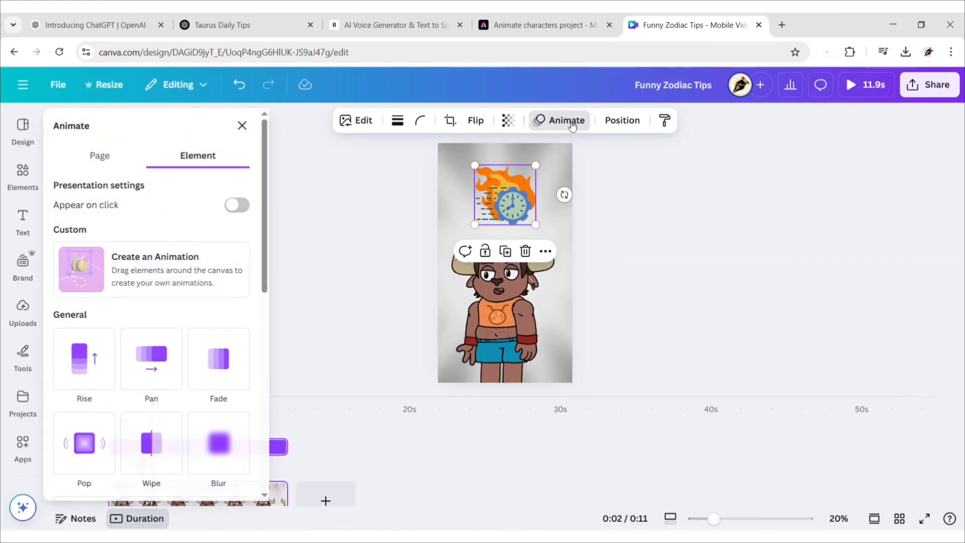
pyautogui.scroll(-5, 262, 321)
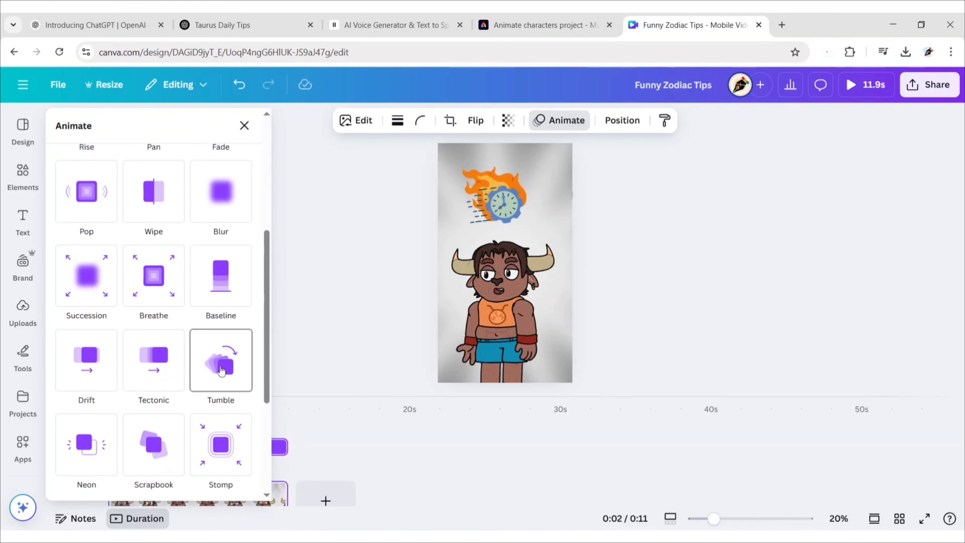
pyautogui.click(221, 343)
pyautogui.click(84, 439)
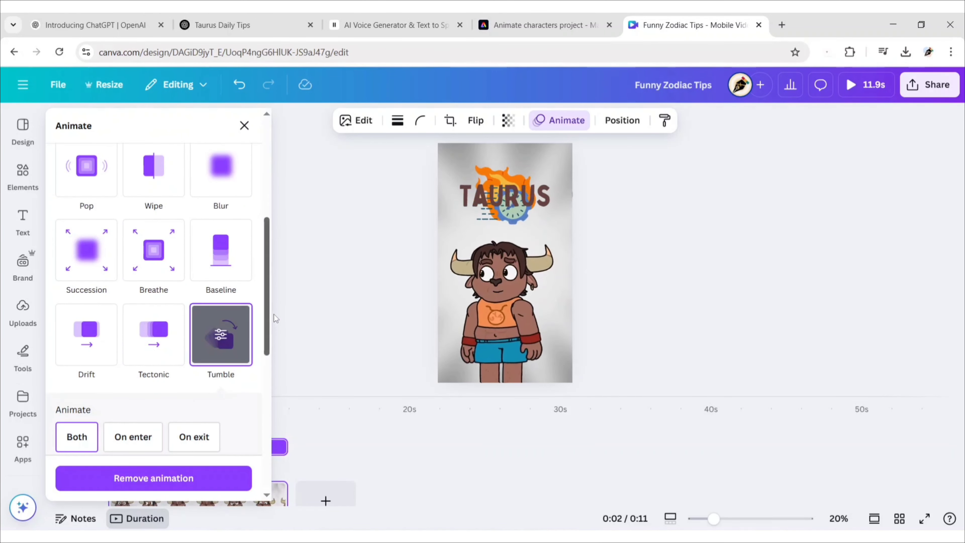
pyautogui.click(274, 314)
# Trim the flaming clock's clip to about 2.6 to 3.3 seconds, right after the turtle, and play it back
pyautogui.moveTo(114, 448); pyautogui.dragTo(150, 447)
pyautogui.moveTo(282, 441); pyautogui.dragTo(160, 454)
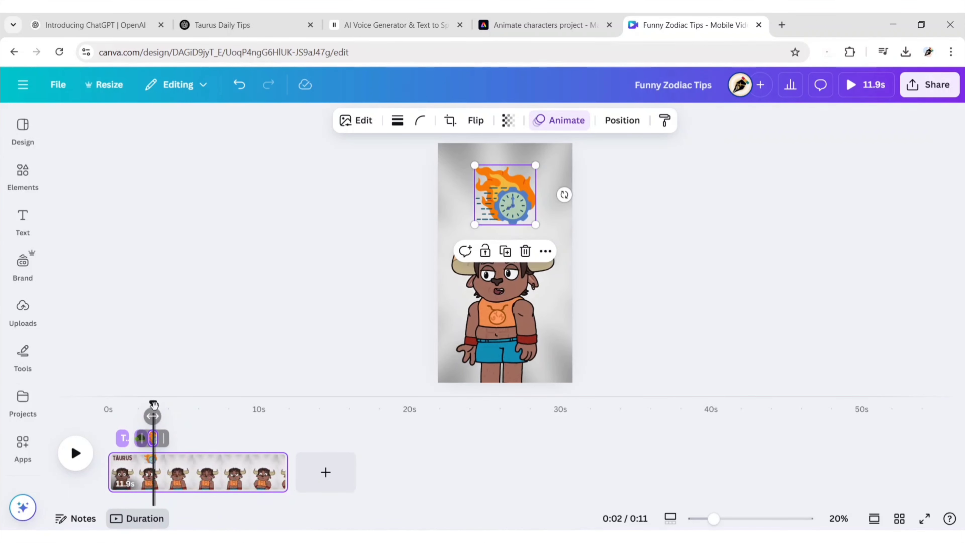
pyautogui.moveTo(153, 405); pyautogui.dragTo(137, 406)
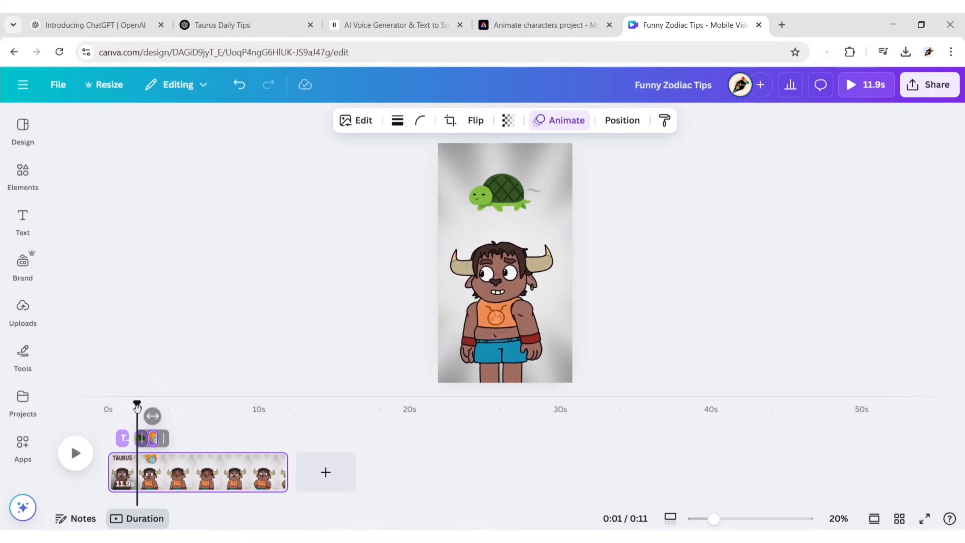
pyautogui.click(74, 458)
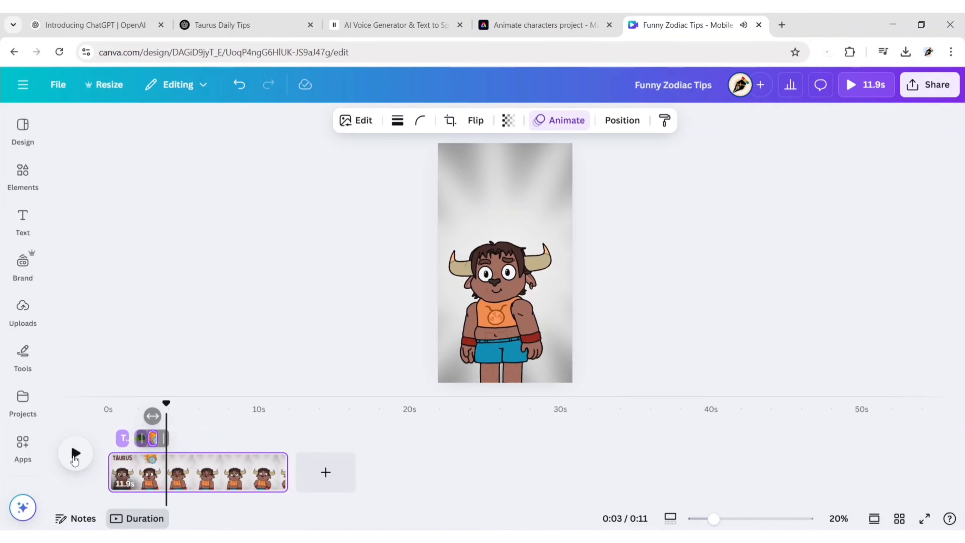
pyautogui.click(74, 458)
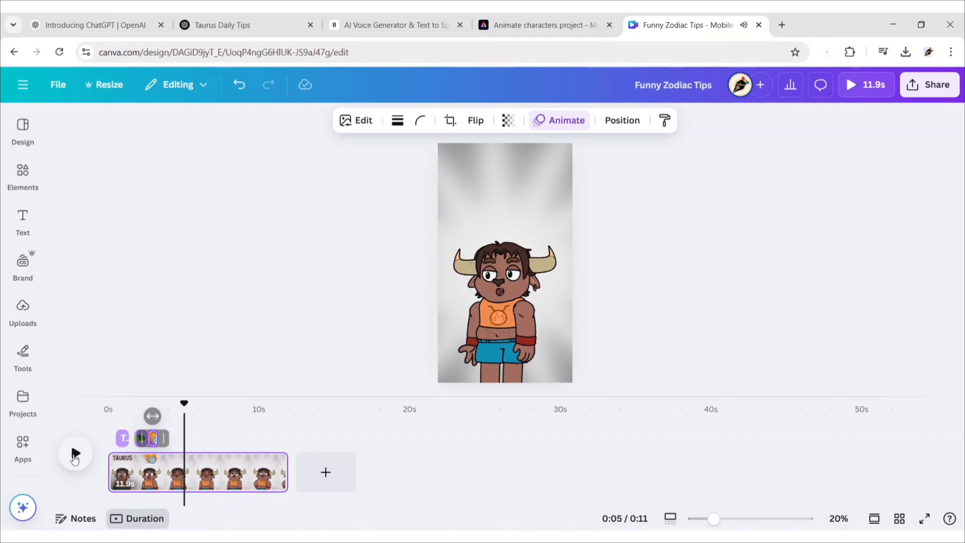
# Search the elements for "delicious" graphics and add the burger to the page
pyautogui.click(23, 173)
pyautogui.click(213, 126)
pyautogui.click(224, 125)
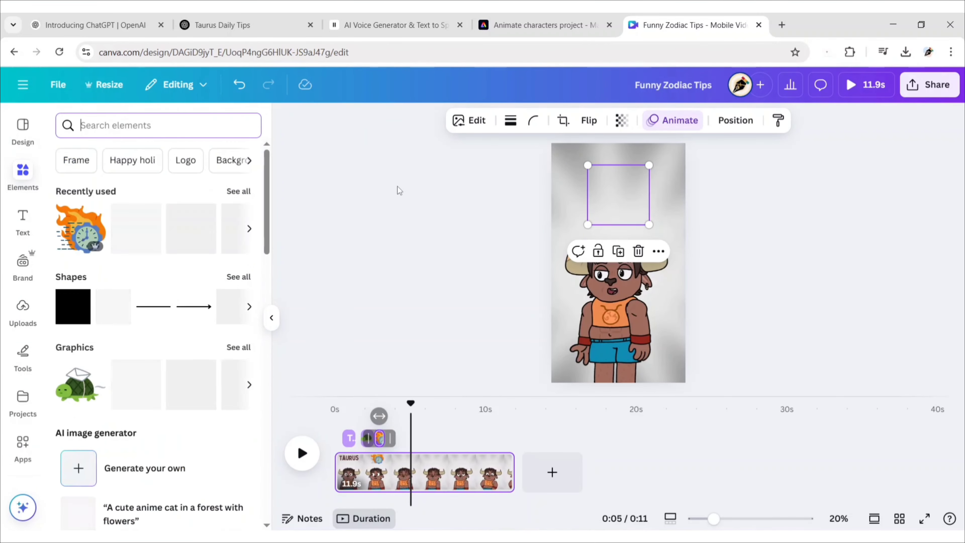
pyautogui.write('delicious')
pyautogui.press('Return')
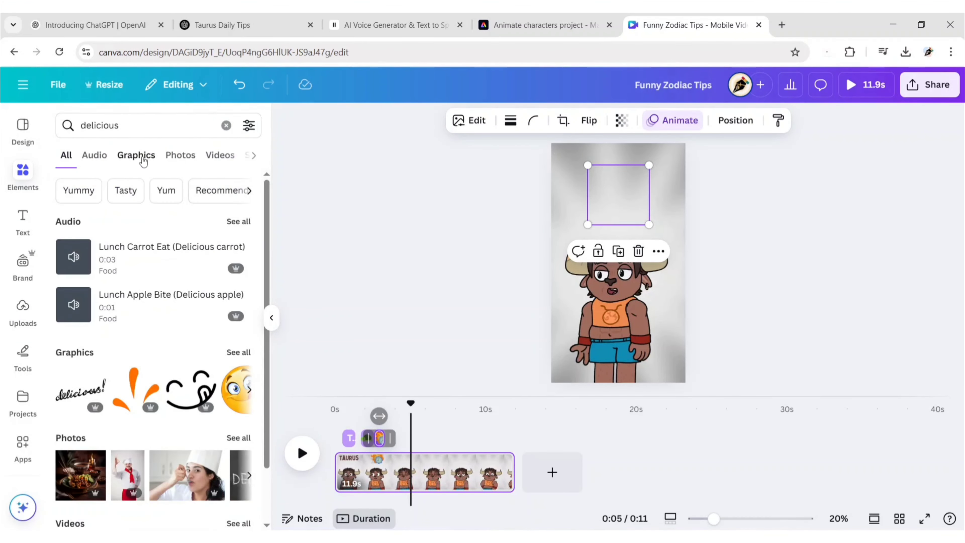
pyautogui.click(136, 154)
pyautogui.scroll(-20, 239, 275)
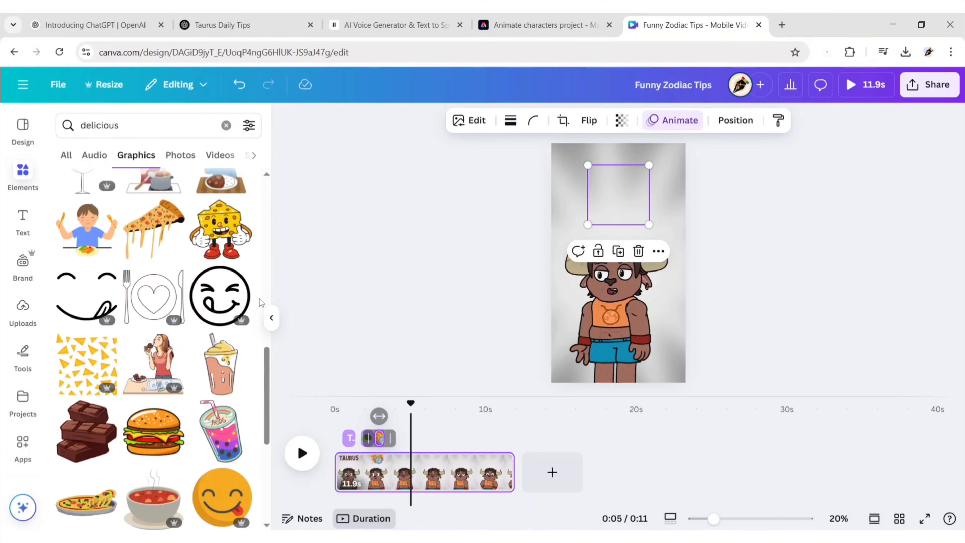
pyautogui.scroll(-3, 261, 303)
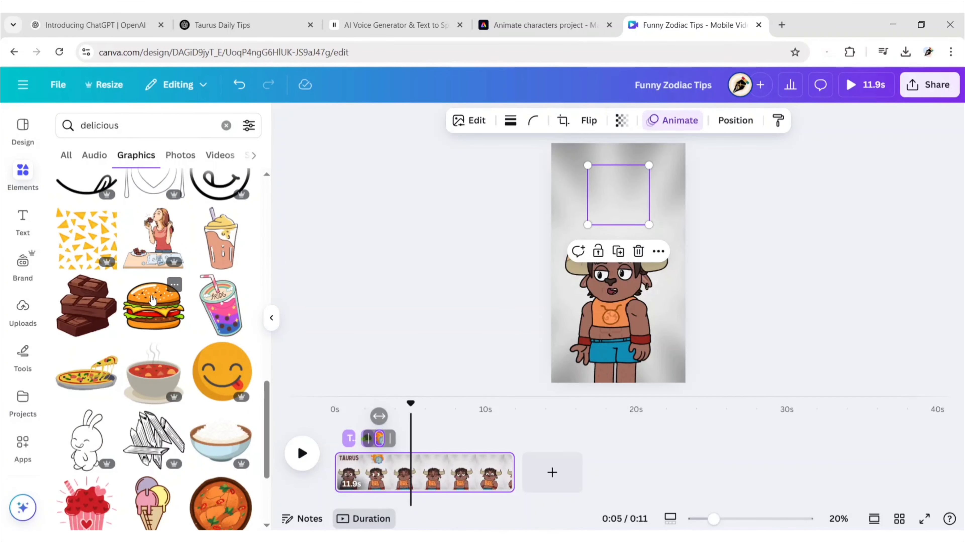
pyautogui.click(154, 305)
pyautogui.click(272, 317)
# Enlarge the burger graphic and centre it above the character's head
pyautogui.moveTo(507, 269); pyautogui.dragTo(547, 221)
pyautogui.moveTo(523, 196); pyautogui.dragTo(511, 192)
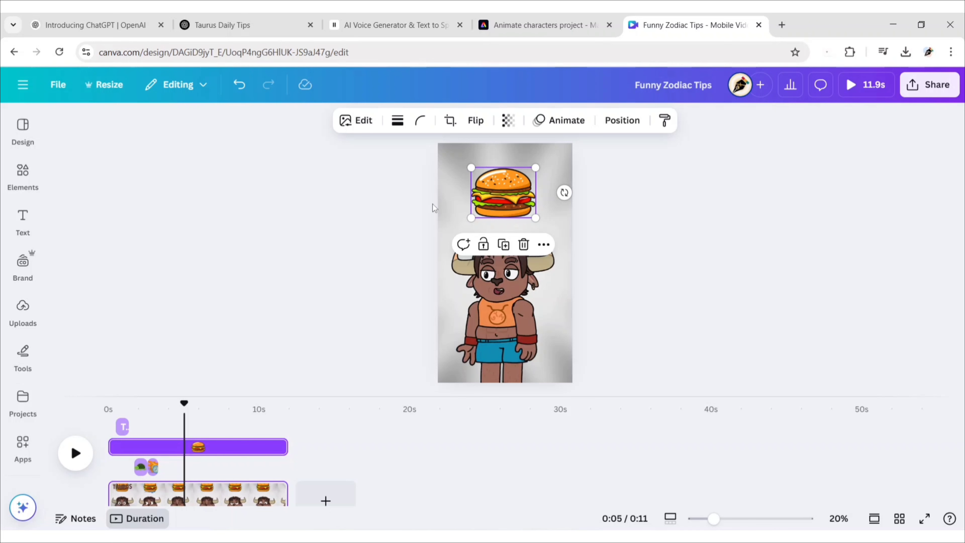
# Apply the Succession animation to the burger graphic
pyautogui.click(573, 121)
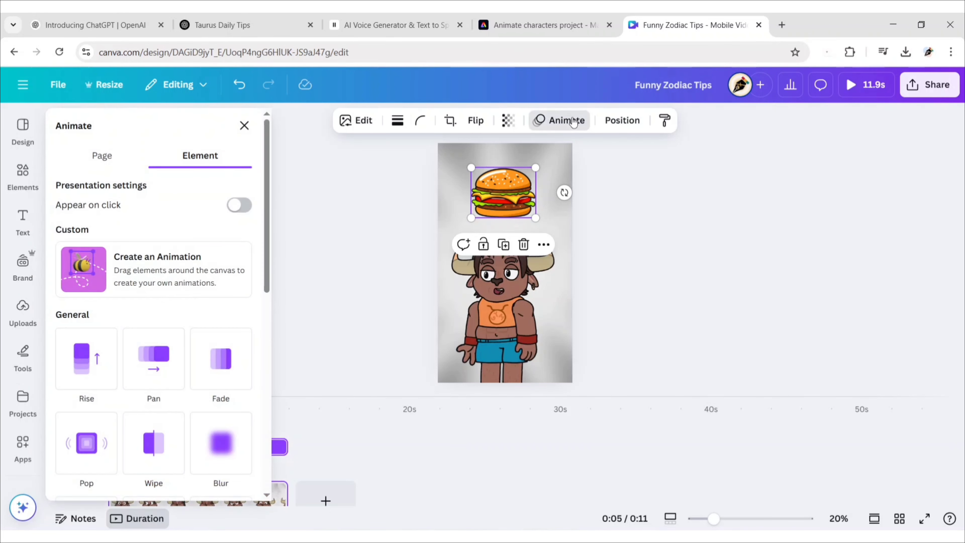
pyautogui.scroll(-5, 259, 347)
pyautogui.click(87, 339)
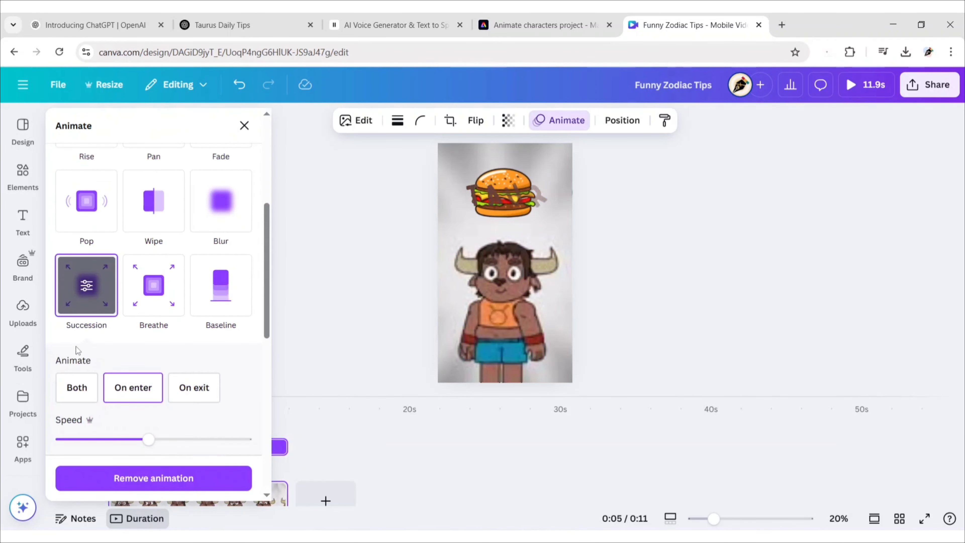
pyautogui.click(297, 295)
# Trim the burger's clip to about 4.5 to 5.3 seconds and play it back against the voiceover
pyautogui.moveTo(115, 451); pyautogui.dragTo(181, 463)
pyautogui.moveTo(288, 441); pyautogui.dragTo(192, 440)
pyautogui.moveTo(184, 404); pyautogui.dragTo(154, 404)
pyautogui.click(76, 454)
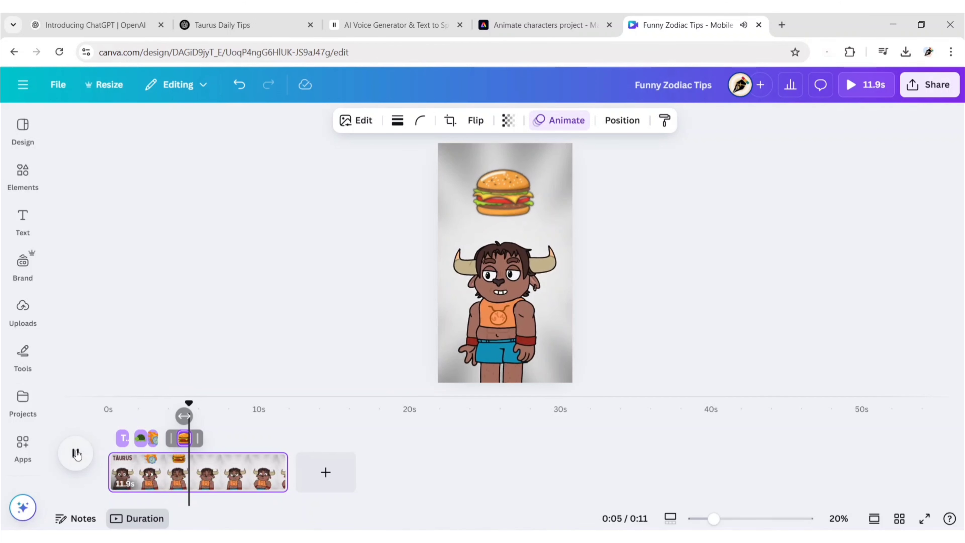
pyautogui.moveTo(196, 437); pyautogui.dragTo(175, 405)
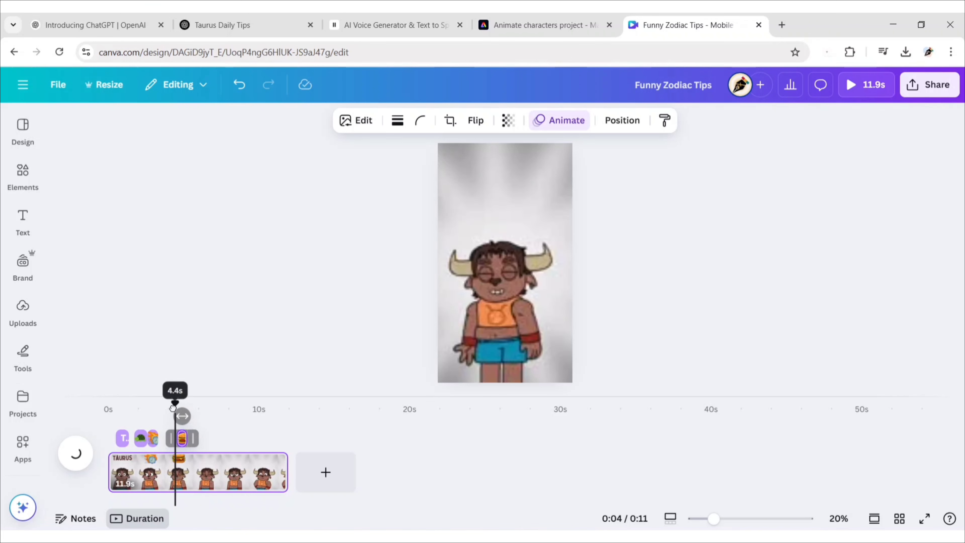
pyautogui.click(77, 454)
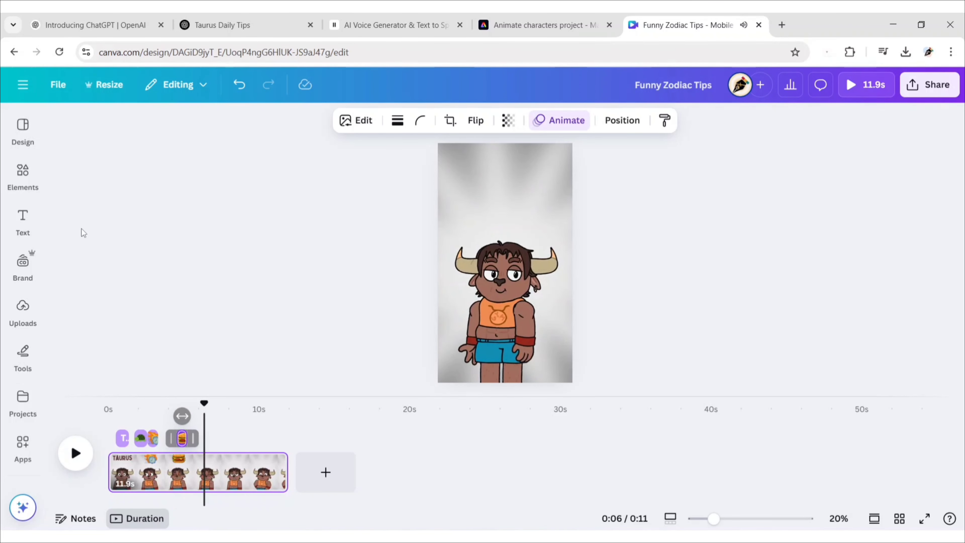
# Search the graphics for "drama" and add the colourful comedy and tragedy masks to the page
pyautogui.click(23, 170)
pyautogui.click(247, 126)
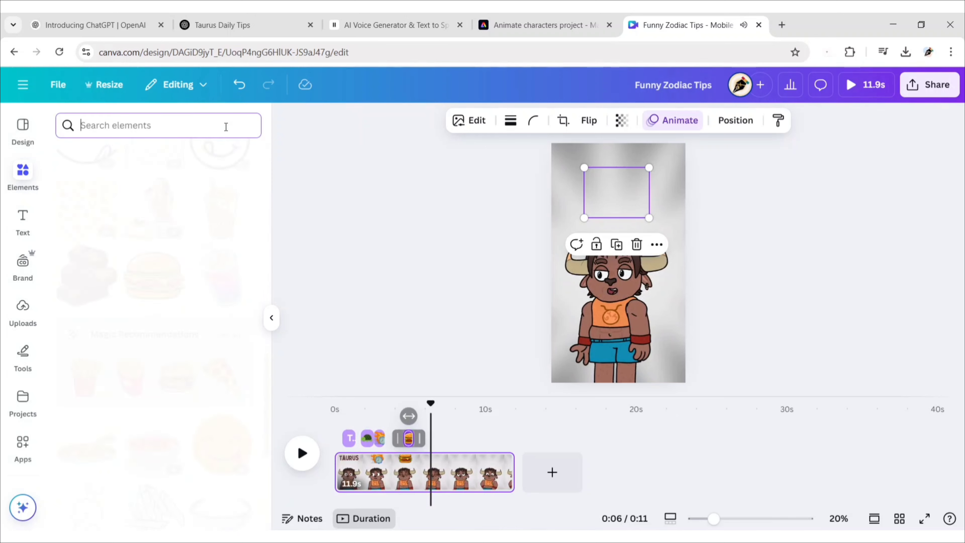
pyautogui.write('drama')
pyautogui.press('Return')
pyautogui.click(100, 155)
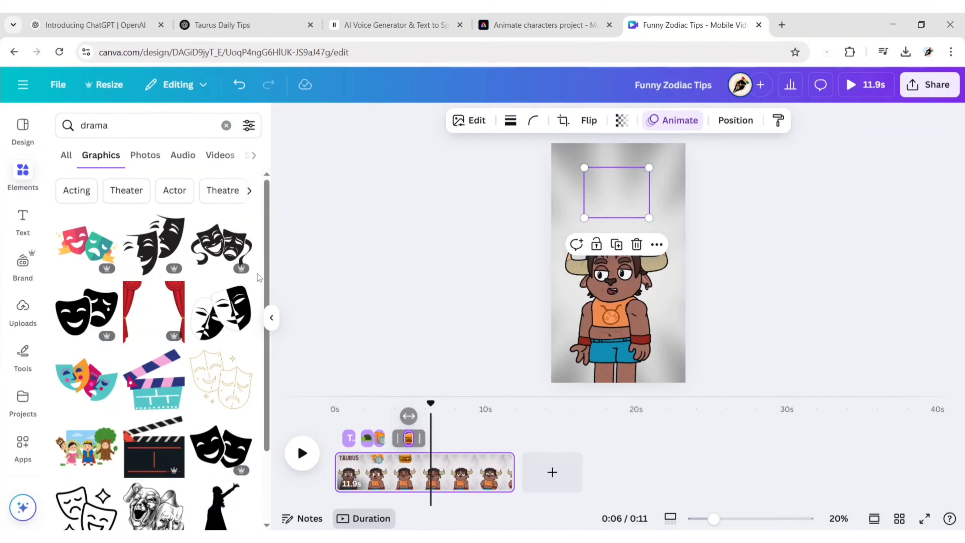
pyautogui.scroll(-15, 259, 278)
pyautogui.scroll(-10, 259, 278)
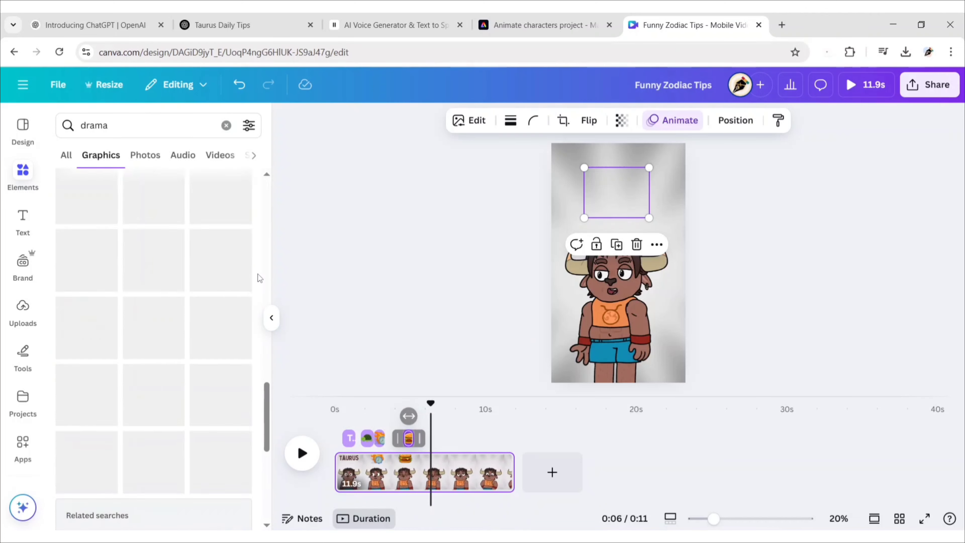
pyautogui.click(166, 363)
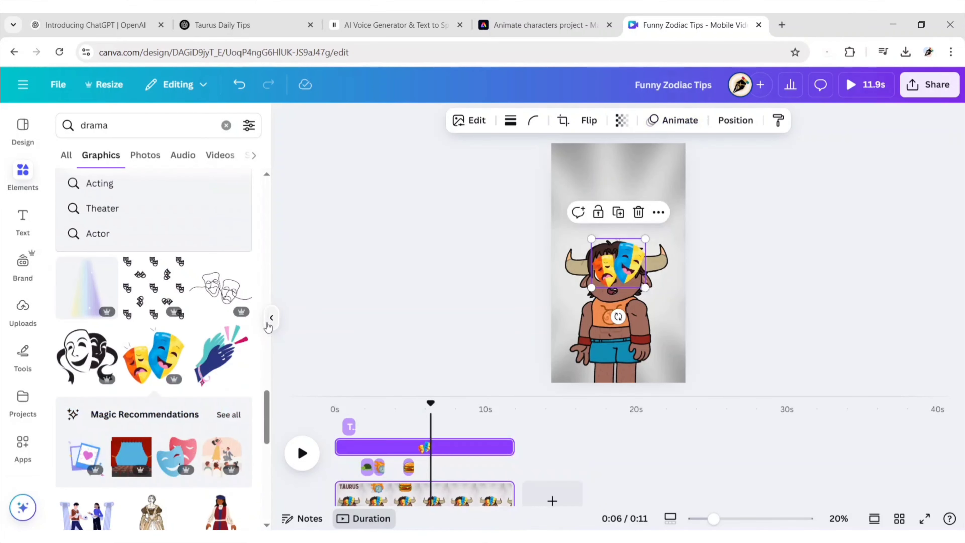
# Enlarge the theatre masks and centre them above the character's head
pyautogui.click(272, 317)
pyautogui.moveTo(513, 272); pyautogui.dragTo(543, 223)
pyautogui.moveTo(505, 197); pyautogui.dragTo(505, 191)
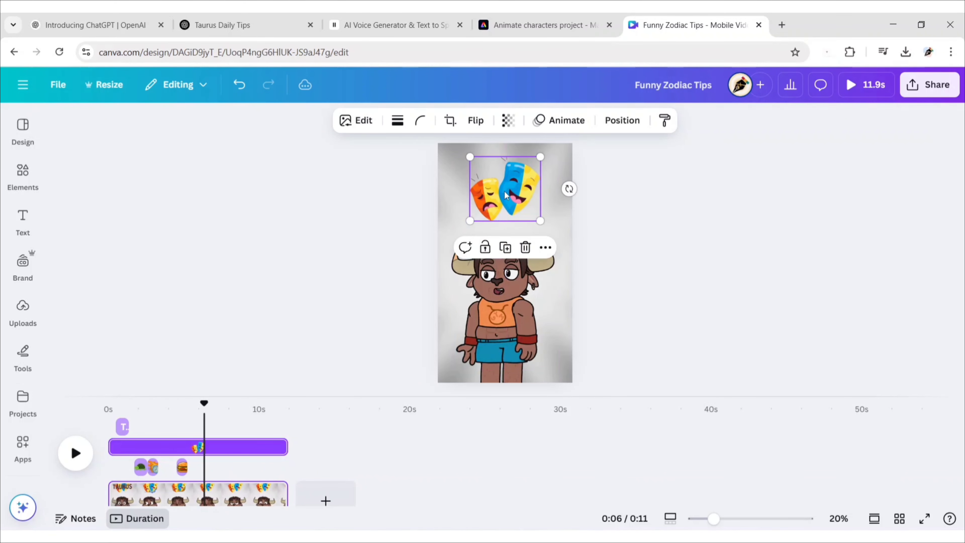
# Apply the Pan animation to the theatre masks for both enter and exit
pyautogui.click(567, 121)
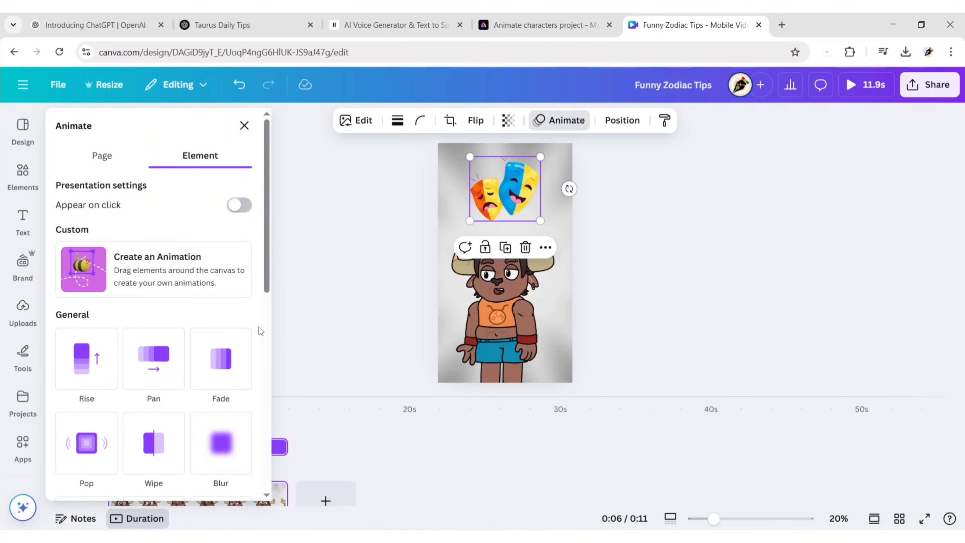
pyautogui.click(156, 363)
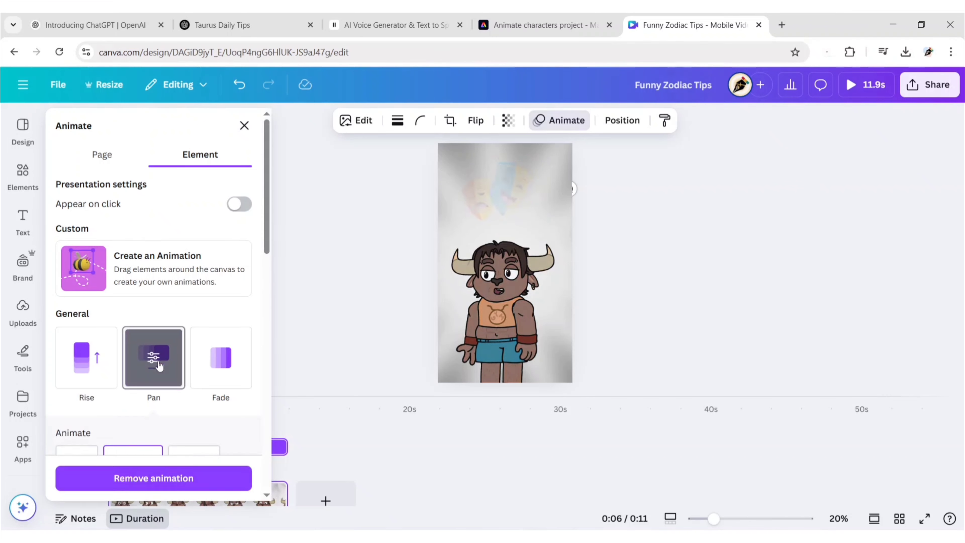
pyautogui.click(68, 382)
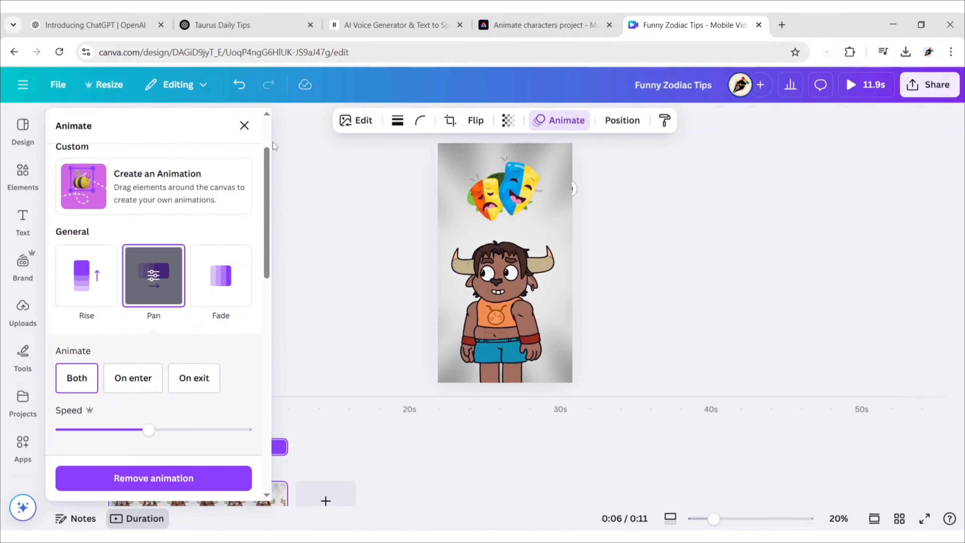
pyautogui.click(244, 126)
# Trim the masks' clip to about 5.9 to 6.7 seconds, after the burger, and play it back against the voiceover
pyautogui.moveTo(115, 445); pyautogui.dragTo(196, 445)
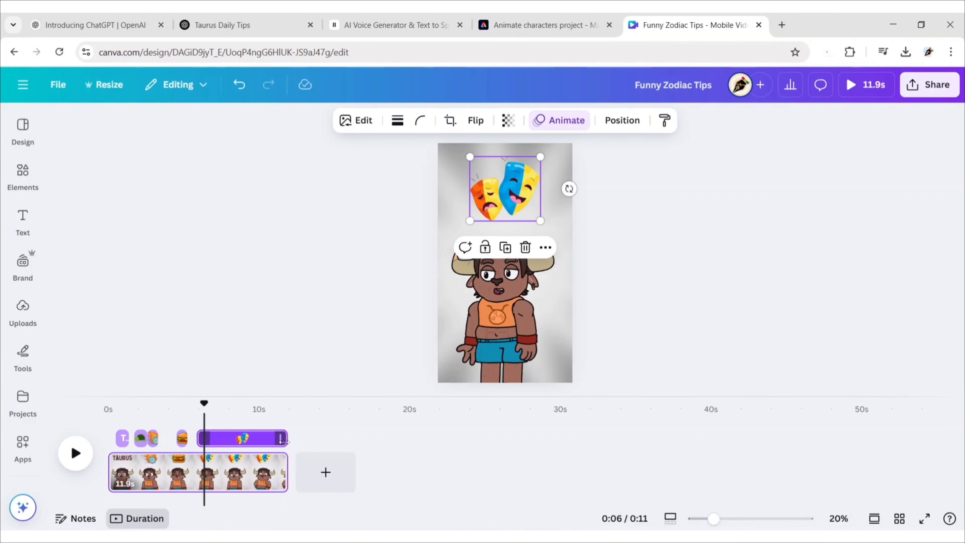
pyautogui.moveTo(284, 438); pyautogui.dragTo(216, 439)
pyautogui.moveTo(204, 404); pyautogui.dragTo(168, 404)
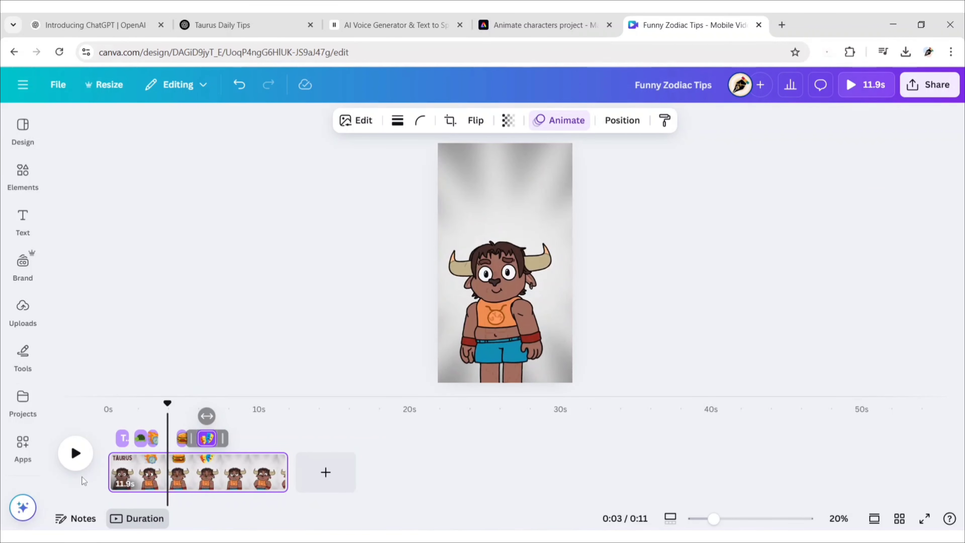
pyautogui.click(76, 454)
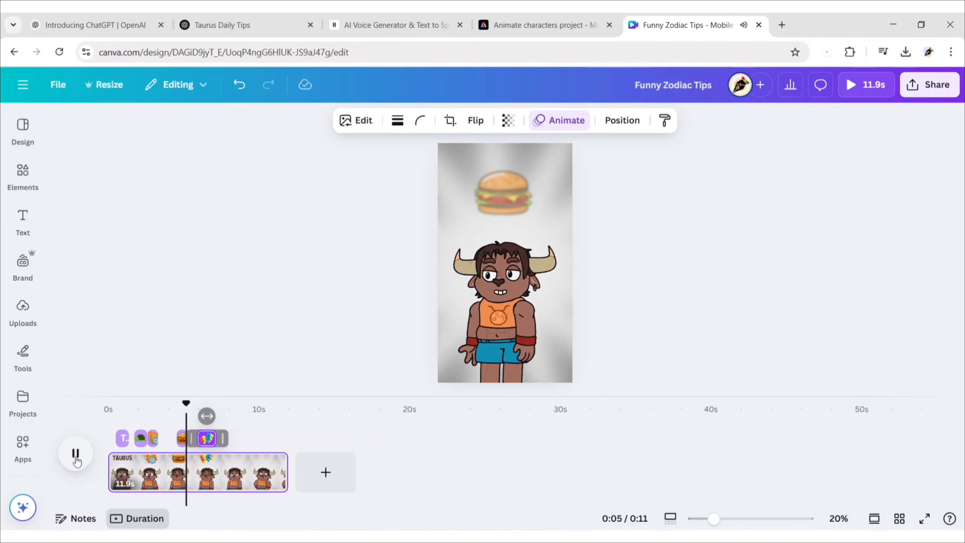
pyautogui.click(76, 455)
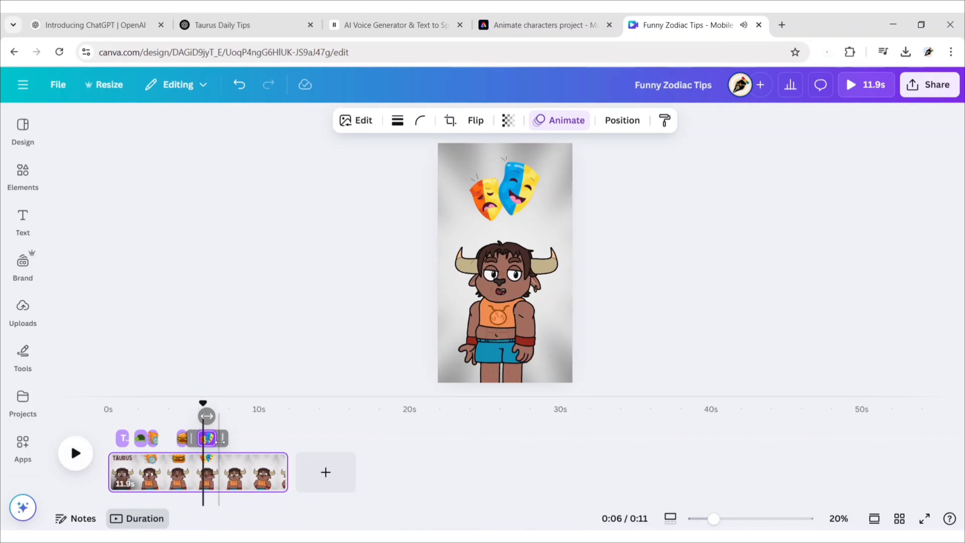
pyautogui.moveTo(222, 440); pyautogui.dragTo(215, 439)
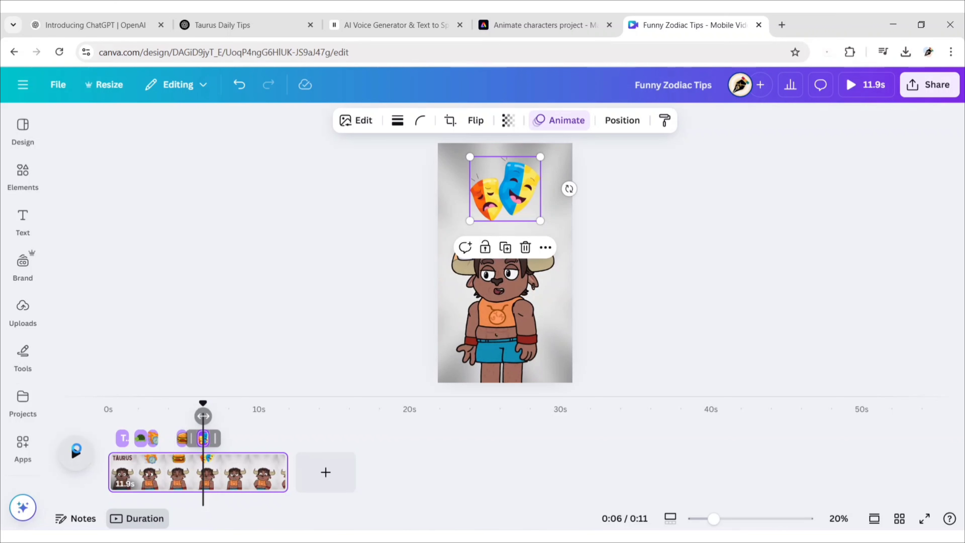
pyautogui.click(76, 453)
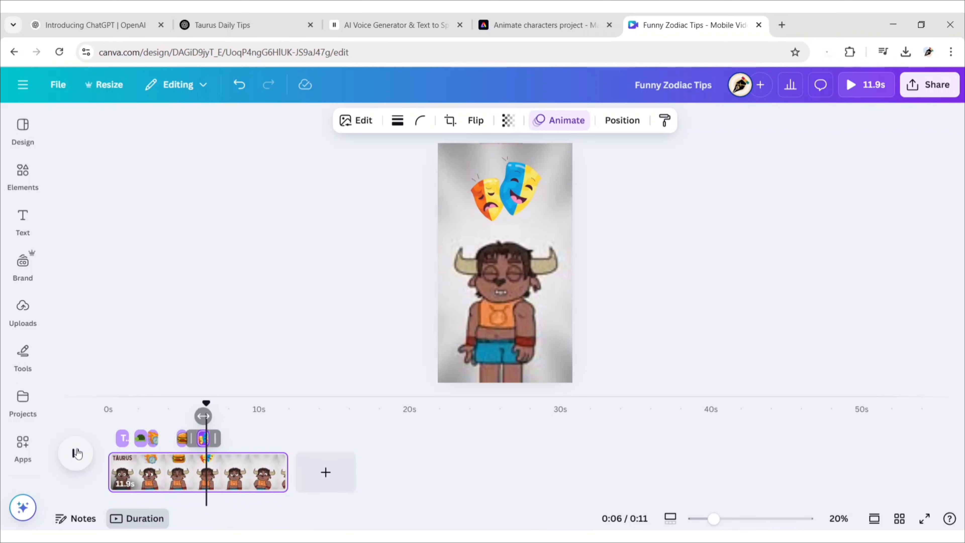
pyautogui.click(76, 453)
# Search the graphics for "plan" and add the thinking woman holding a clipboard to the page
pyautogui.click(23, 177)
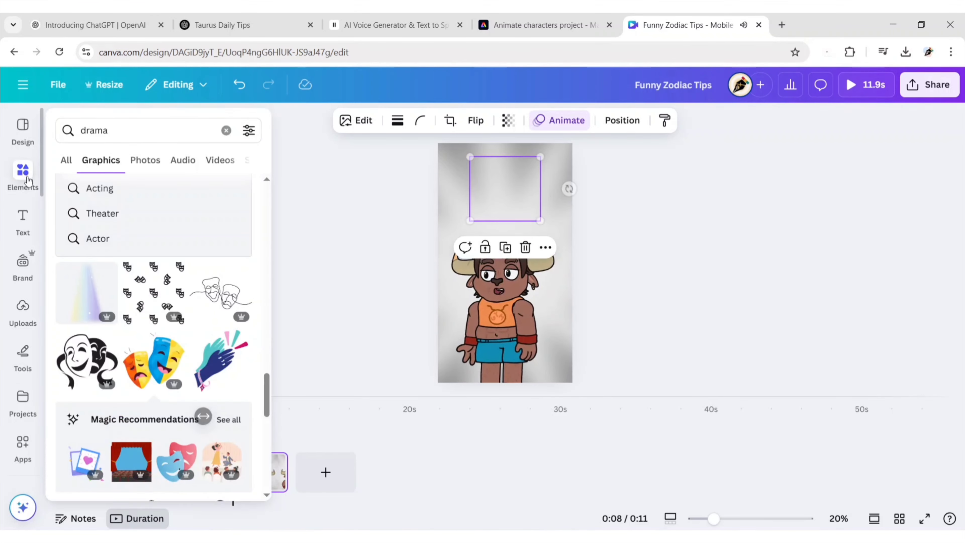
pyautogui.click(226, 126)
pyautogui.write('plan')
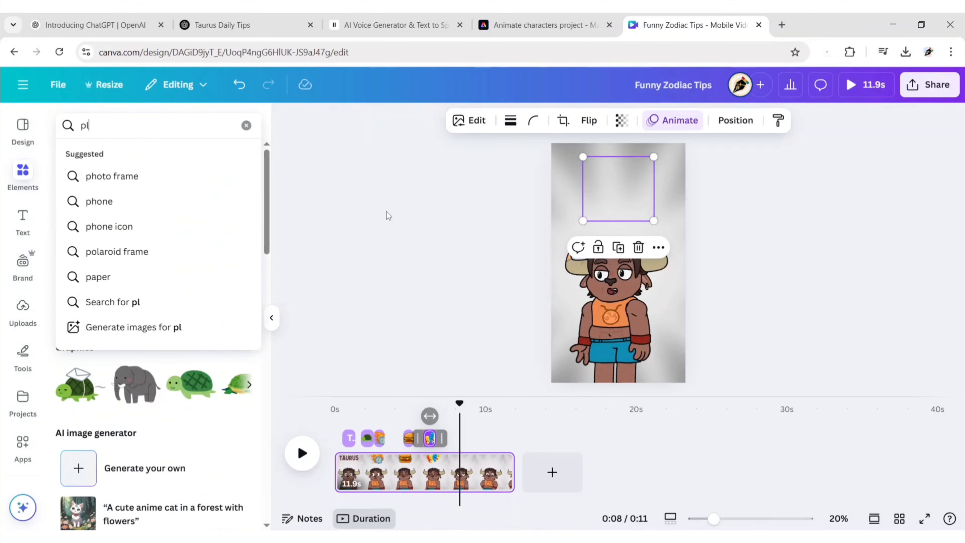
pyautogui.press('Return')
pyautogui.click(102, 155)
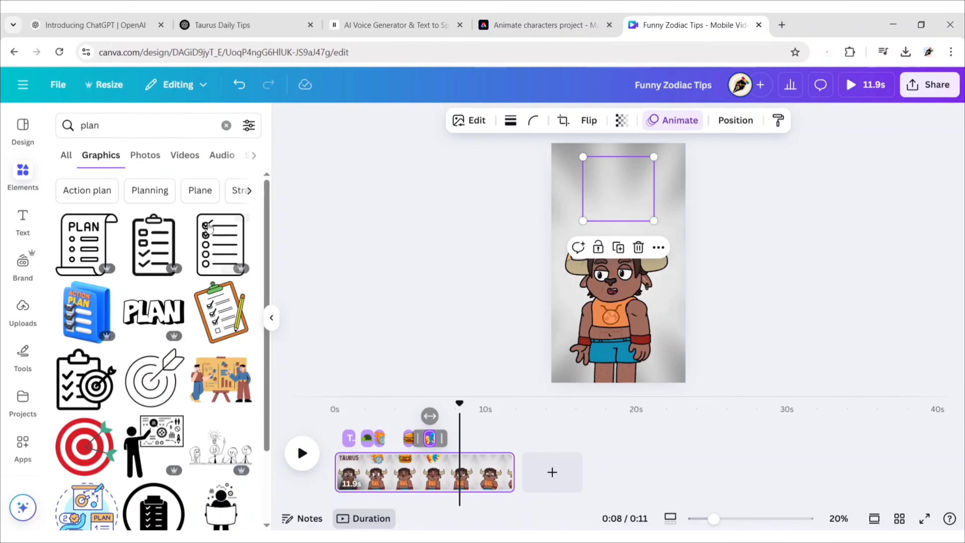
pyautogui.scroll(-10, 260, 315)
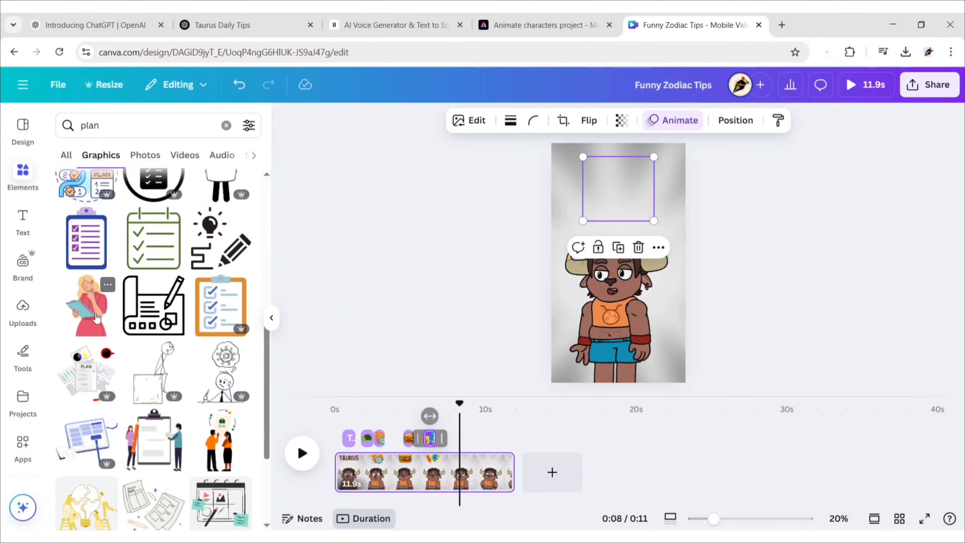
pyautogui.click(98, 317)
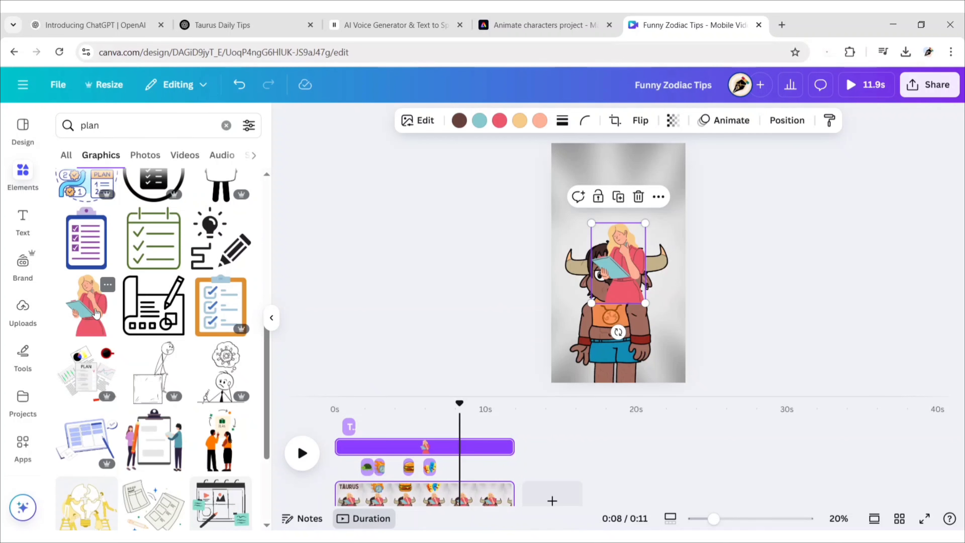
# Shrink the woman graphic and place it above the character's head
pyautogui.click(271, 317)
pyautogui.moveTo(508, 270); pyautogui.dragTo(508, 214)
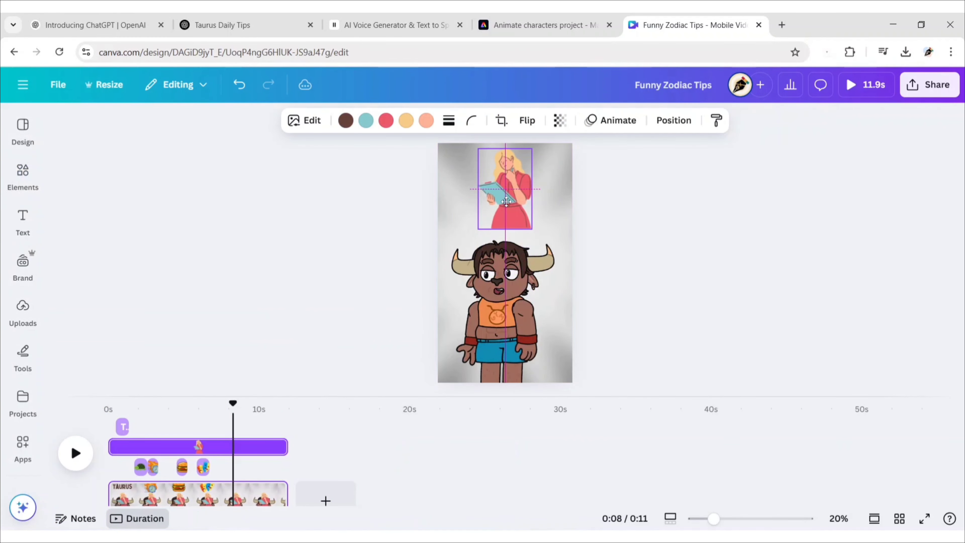
pyautogui.moveTo(532, 247); pyautogui.dragTo(500, 201)
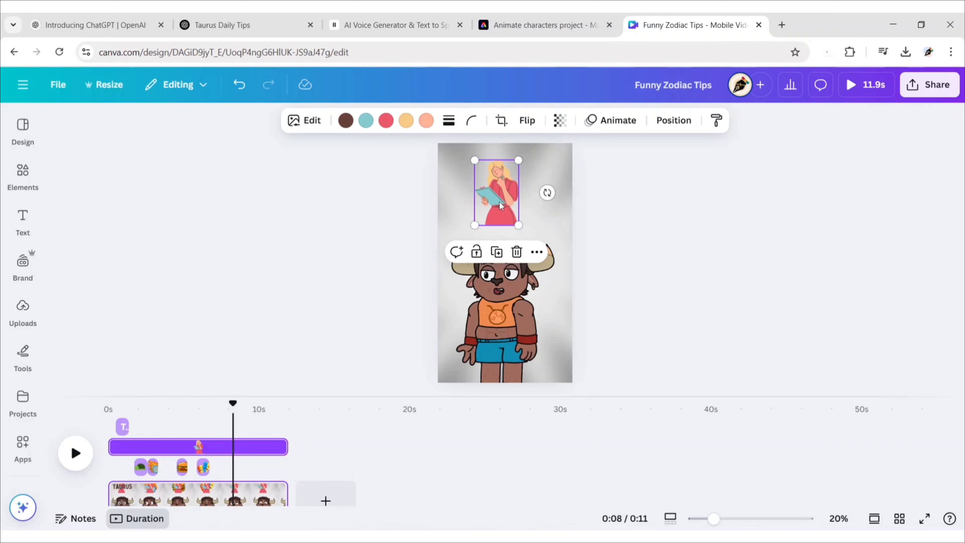
# Apply the Baseline animation to the woman graphic
pyautogui.click(623, 130)
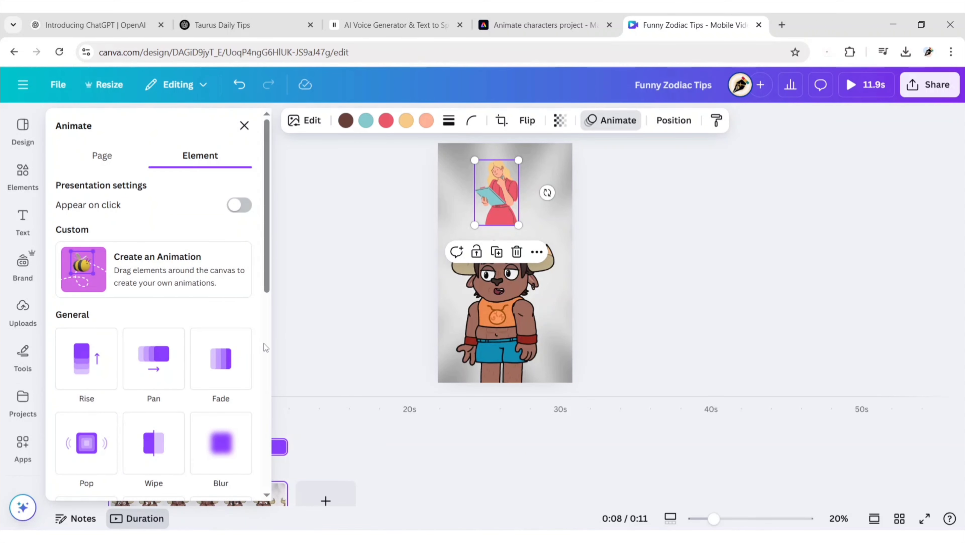
pyautogui.scroll(-5, 240, 342)
pyautogui.click(240, 342)
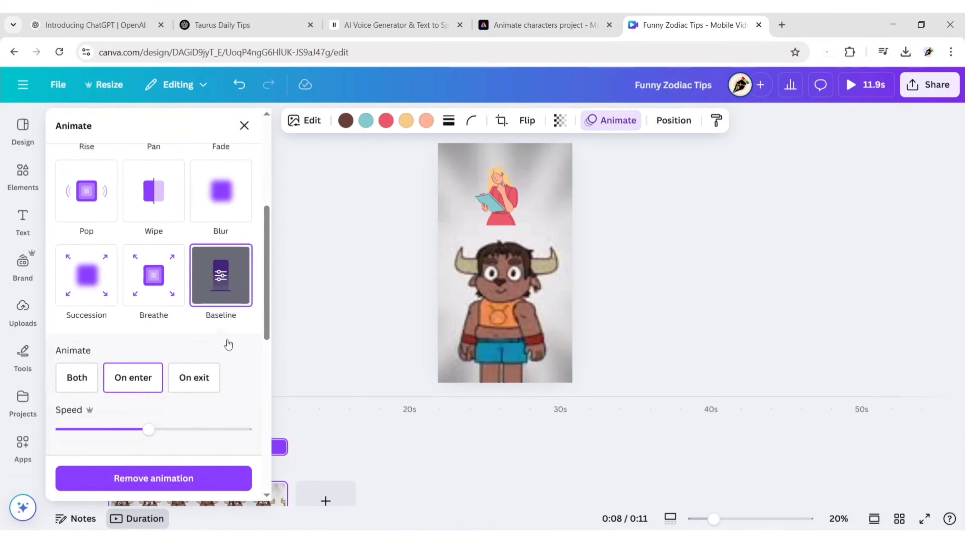
pyautogui.click(284, 314)
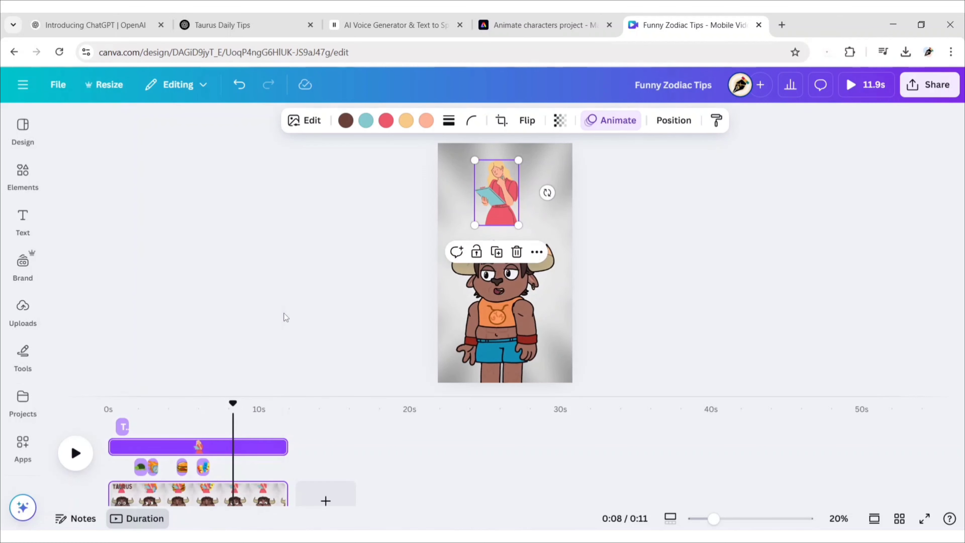
# Trim the woman graphic's clip to about 7.9 to 8.7 seconds, checking it against the voiceover
pyautogui.moveTo(114, 448); pyautogui.dragTo(251, 444)
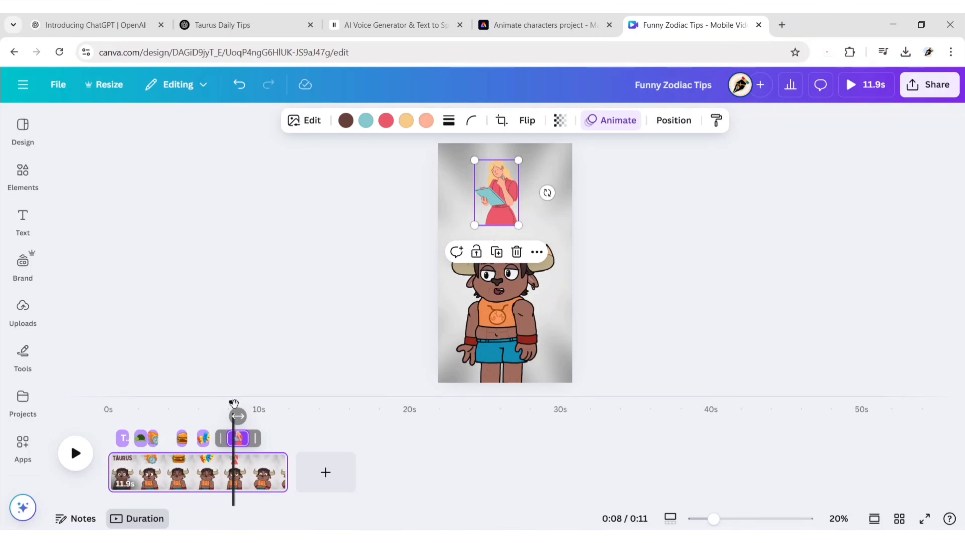
pyautogui.moveTo(233, 403); pyautogui.dragTo(193, 404)
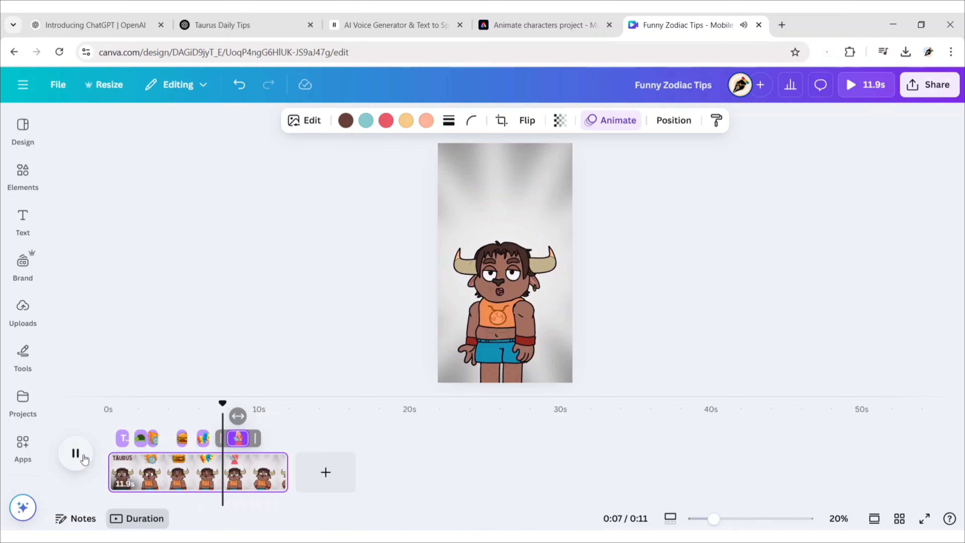
pyautogui.click(83, 459)
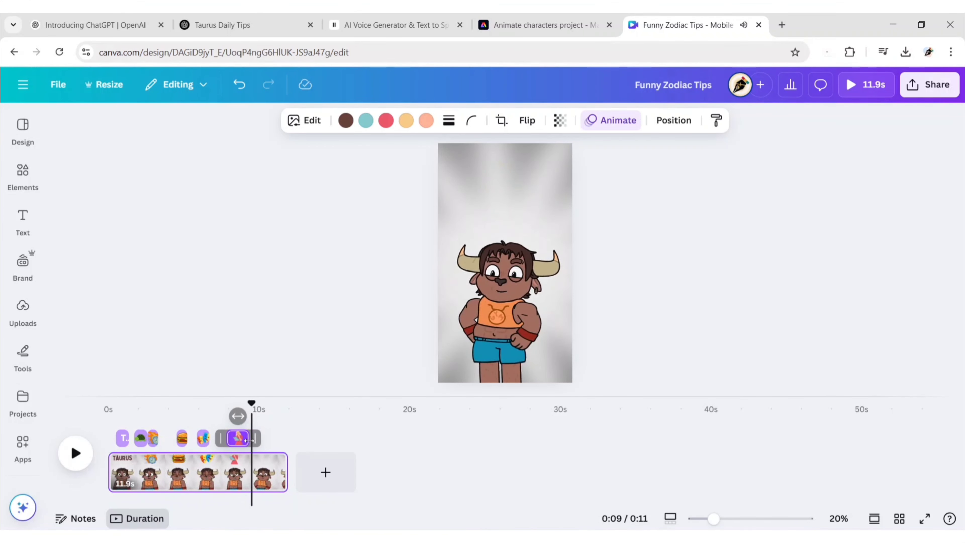
pyautogui.moveTo(249, 440); pyautogui.dragTo(242, 443)
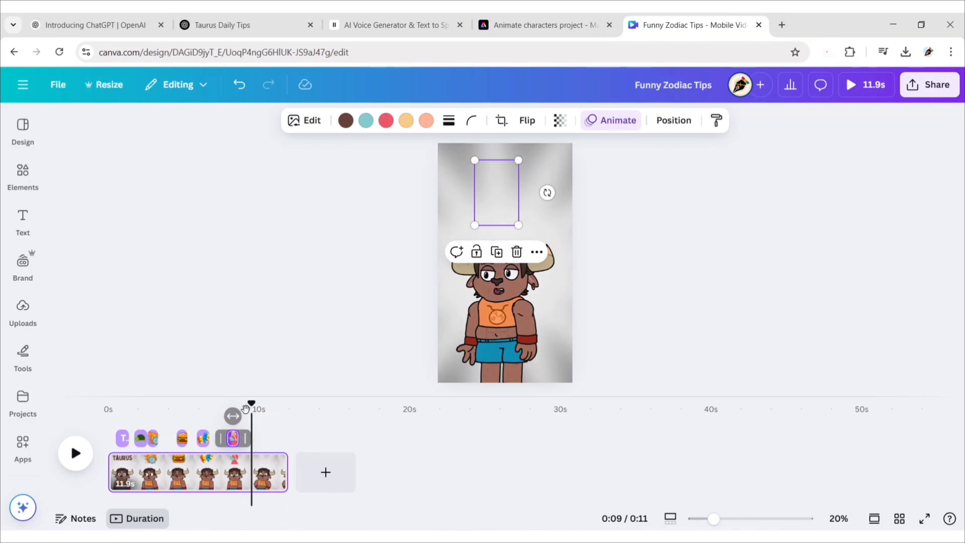
# Search the graphics for "ignore" and add the turned-away figure in the red patterned shirt to the page
pyautogui.click(23, 175)
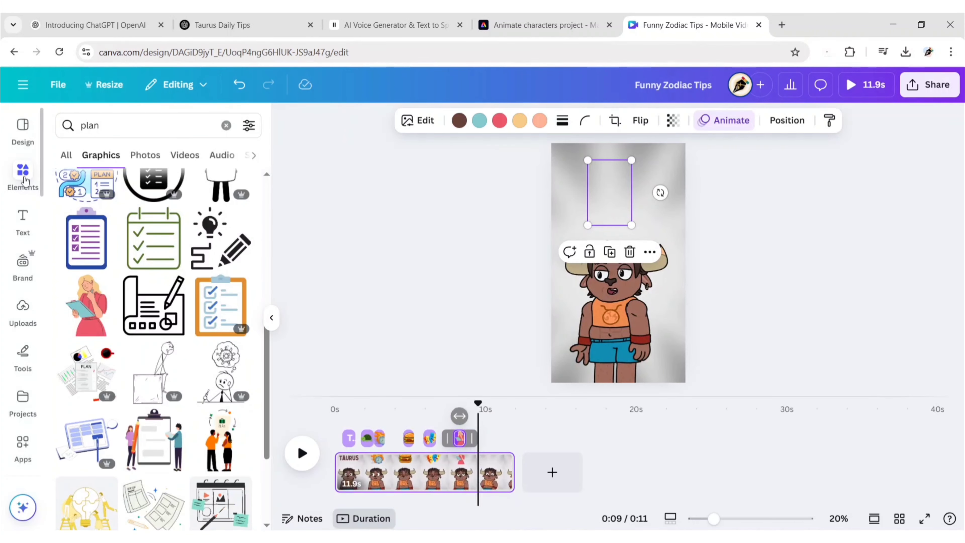
pyautogui.click(226, 126)
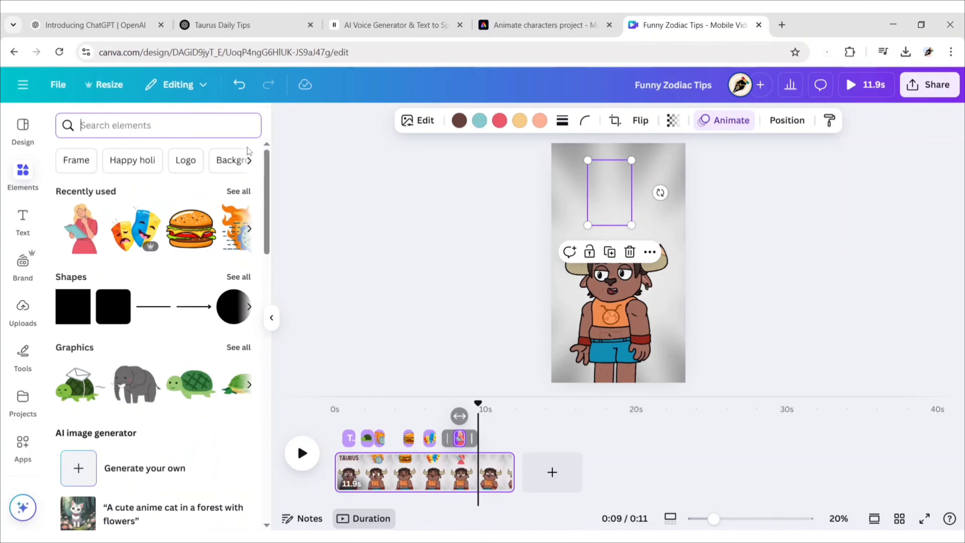
pyautogui.write('ignore')
pyautogui.press('Return')
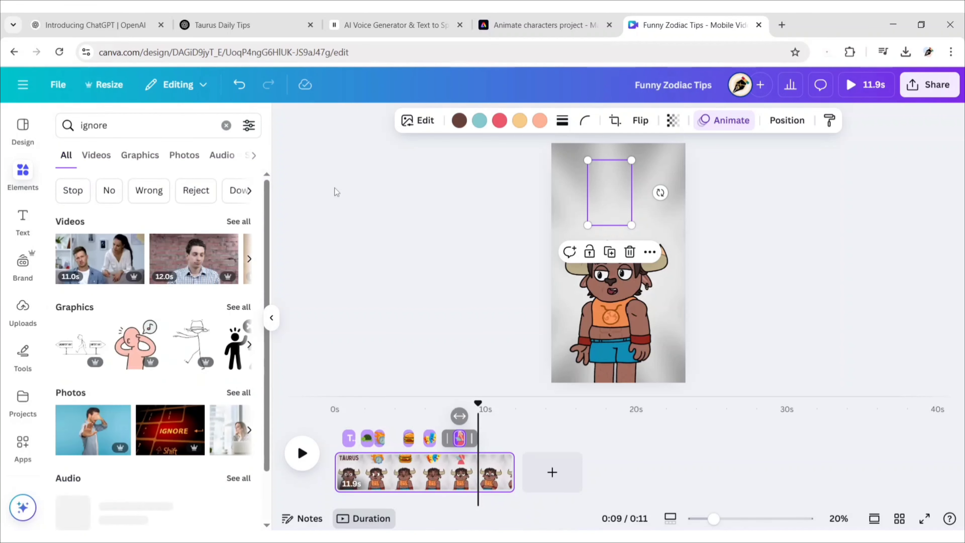
pyautogui.scroll(-10, 263, 254)
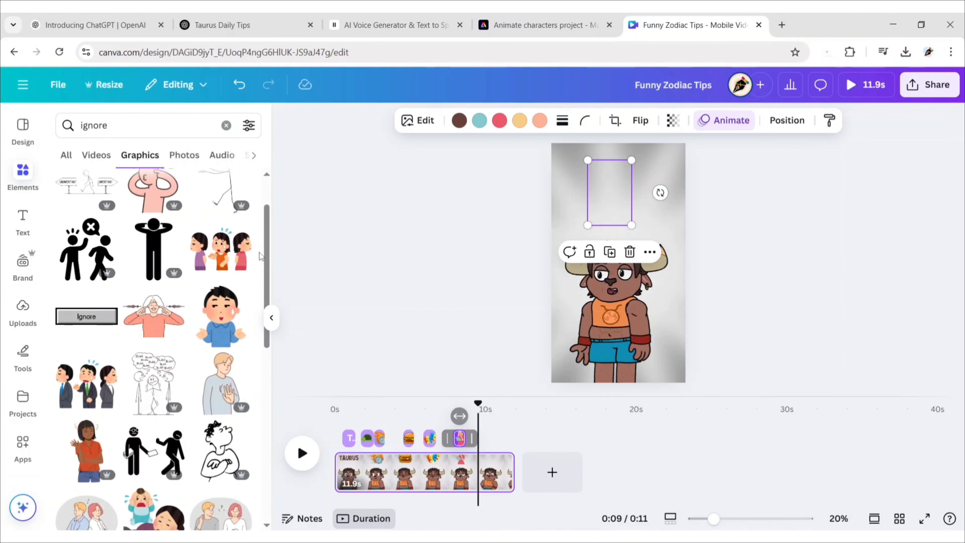
pyautogui.scroll(-10, 261, 257)
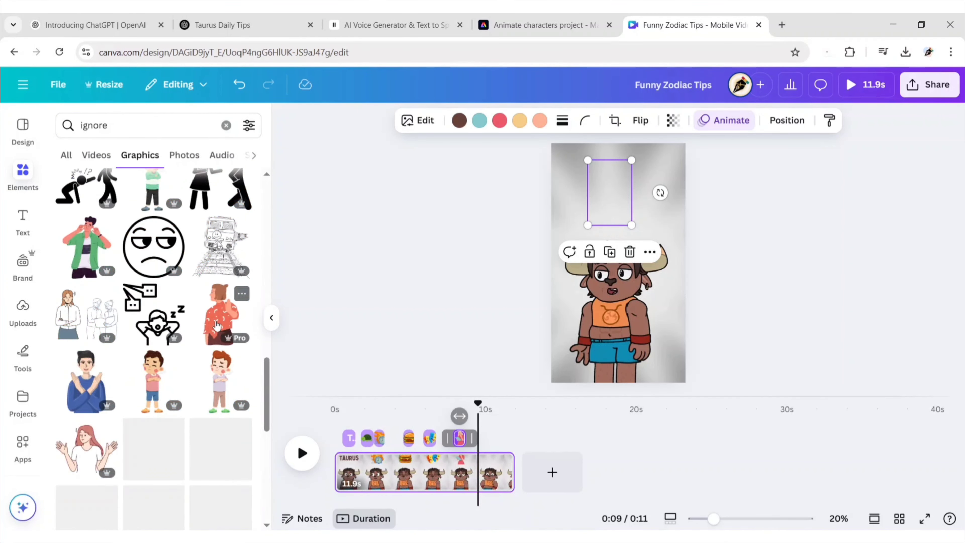
pyautogui.click(220, 320)
pyautogui.click(272, 318)
# Shrink the turned-away figure, place it above the character's head, and trim its clip to about 9.2 to 10 seconds
pyautogui.moveTo(533, 217); pyautogui.dragTo(519, 241)
pyautogui.moveTo(498, 275); pyautogui.dragTo(501, 192)
pyautogui.moveTo(113, 446); pyautogui.dragTo(255, 435)
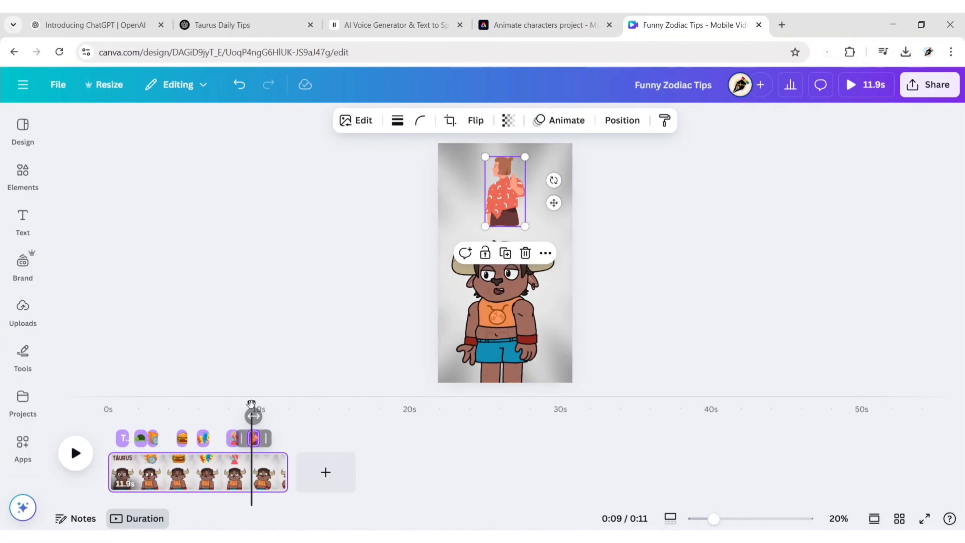
# Apply the Baseline animation to the turned-away figure
pyautogui.click(558, 120)
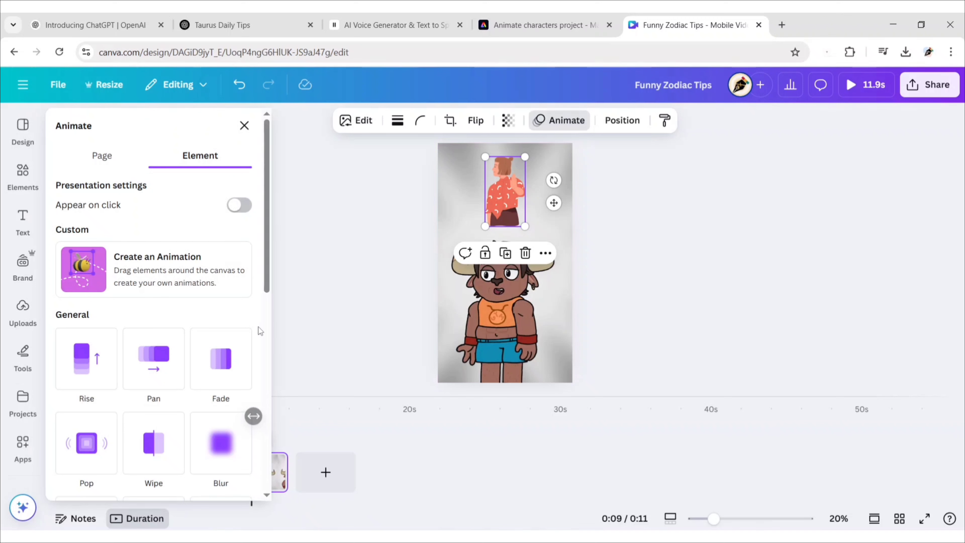
pyautogui.scroll(-3, 255, 333)
pyautogui.scroll(-2, 251, 333)
pyautogui.click(247, 331)
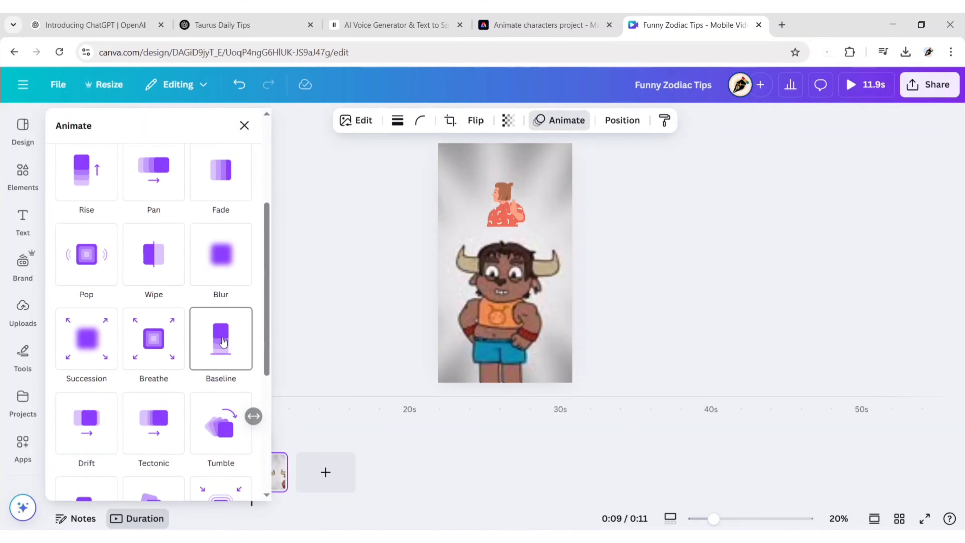
pyautogui.click(306, 300)
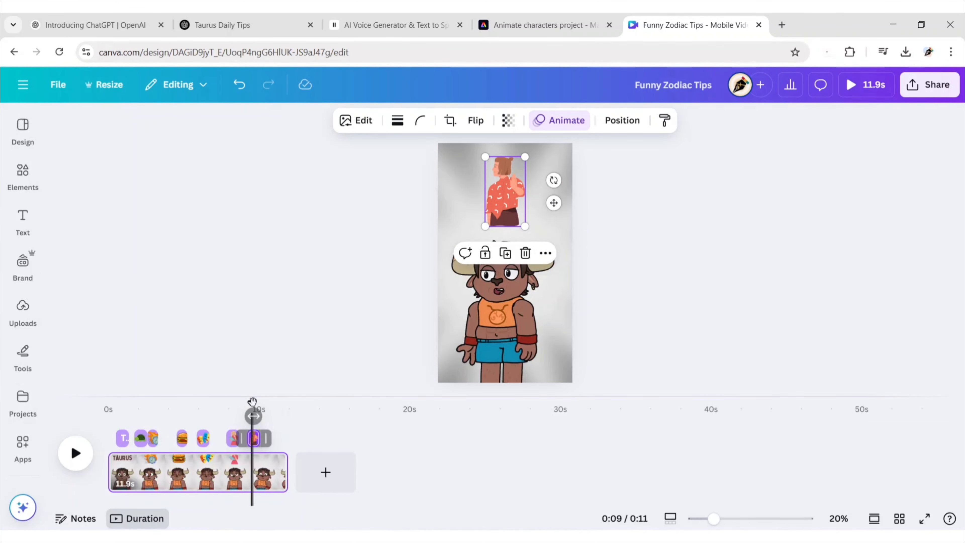
# Play the video from about 7.7 seconds and again from the beginning to check the graphics against the voiceover
pyautogui.click(225, 410)
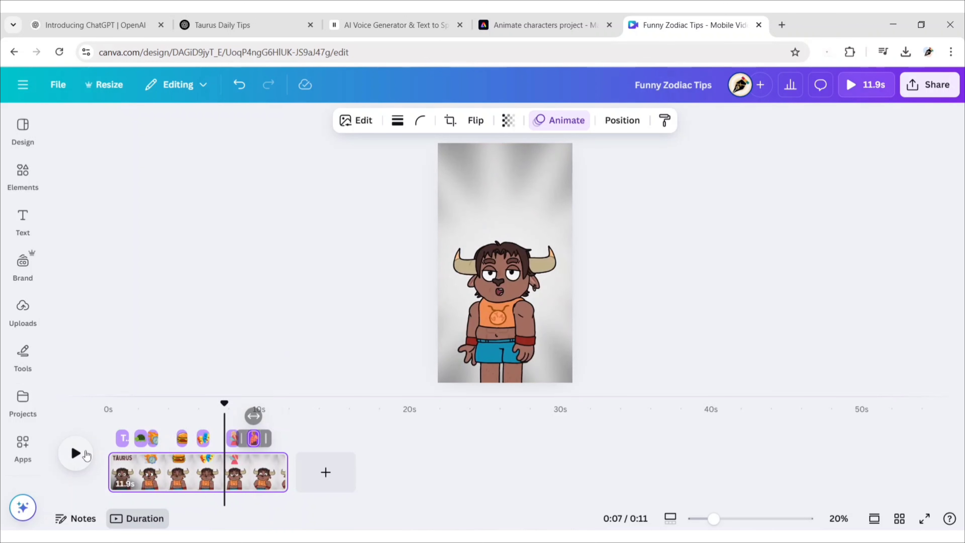
pyautogui.click(76, 453)
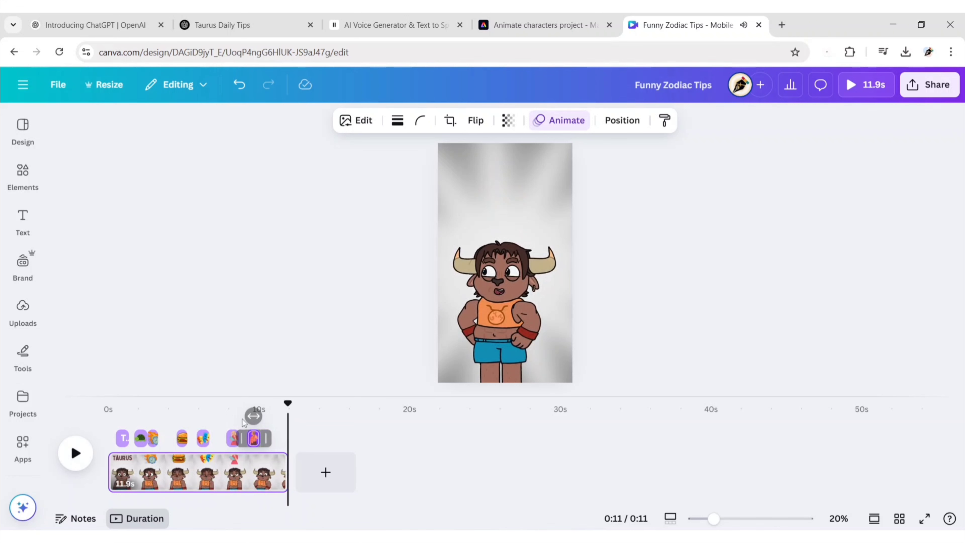
pyautogui.click(326, 325)
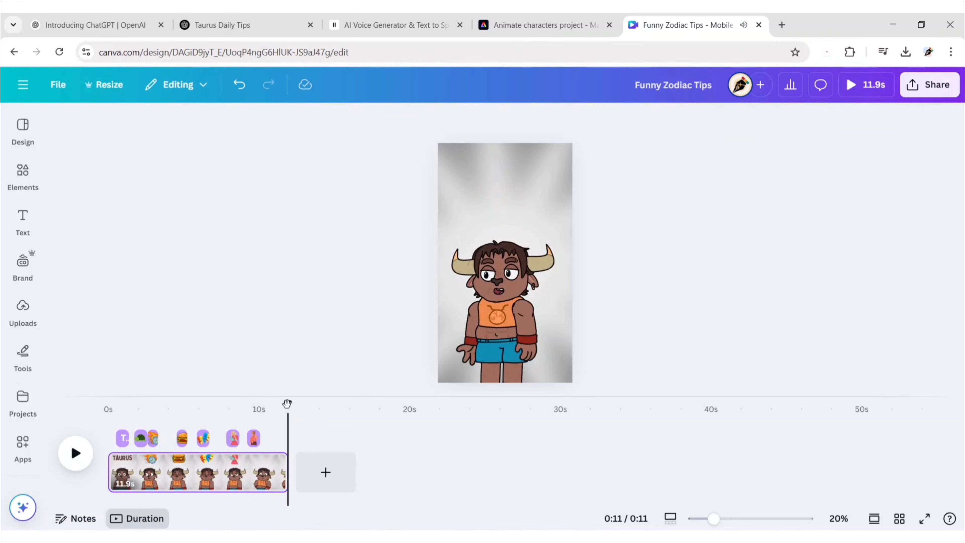
pyautogui.moveTo(287, 403); pyautogui.dragTo(94, 413)
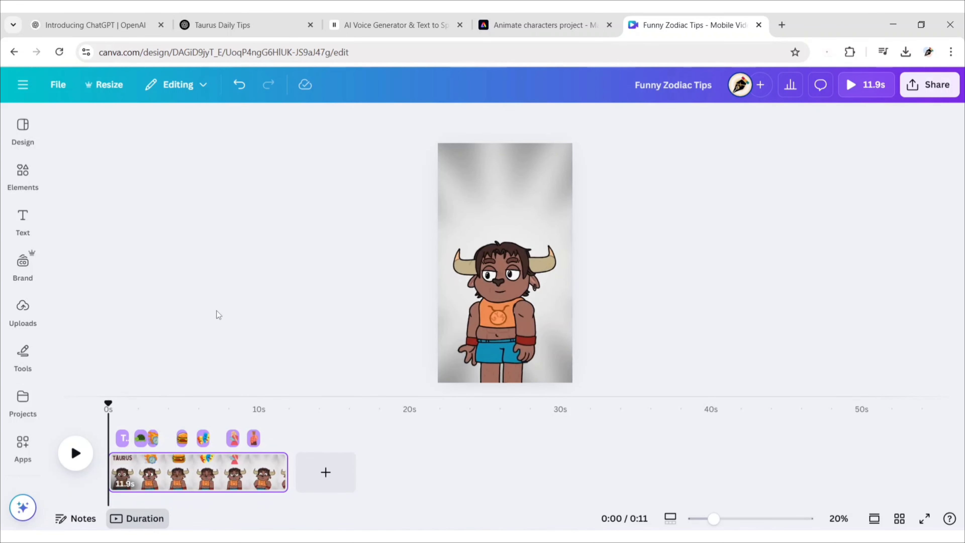
pyautogui.click(76, 454)
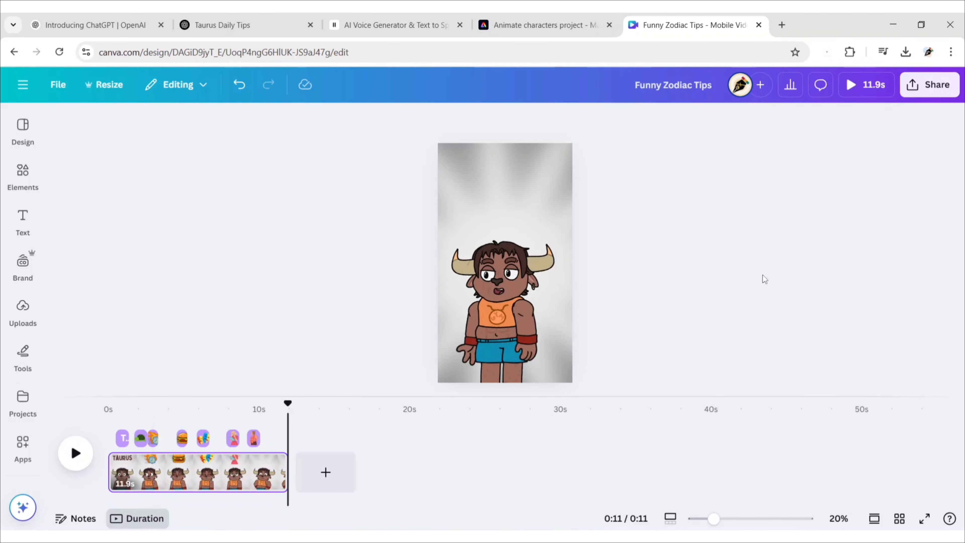
# Hide the element timing clips above the page on the timeline and return the playhead to 0 seconds
pyautogui.click(253, 440)
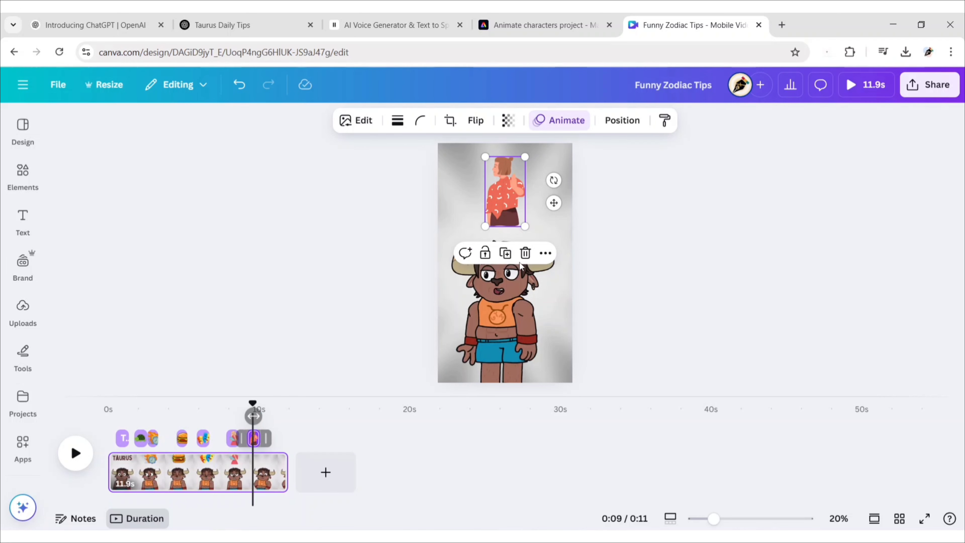
pyautogui.click(546, 253)
pyautogui.click(616, 482)
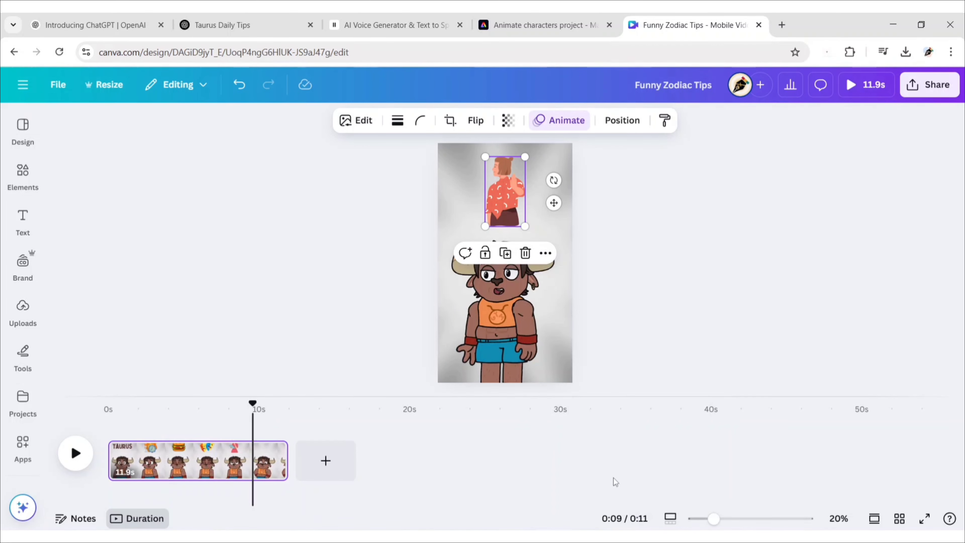
pyautogui.click(668, 295)
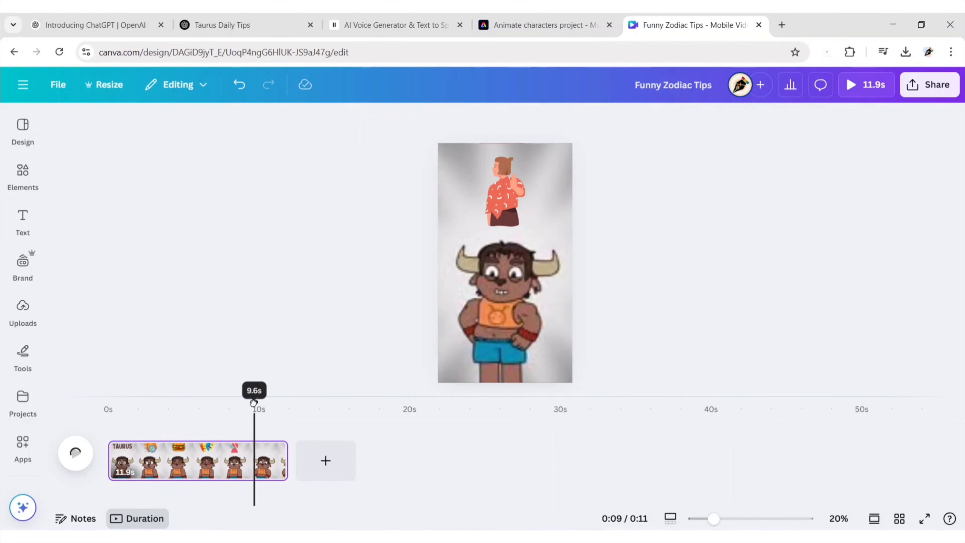
pyautogui.moveTo(252, 403); pyautogui.dragTo(108, 403)
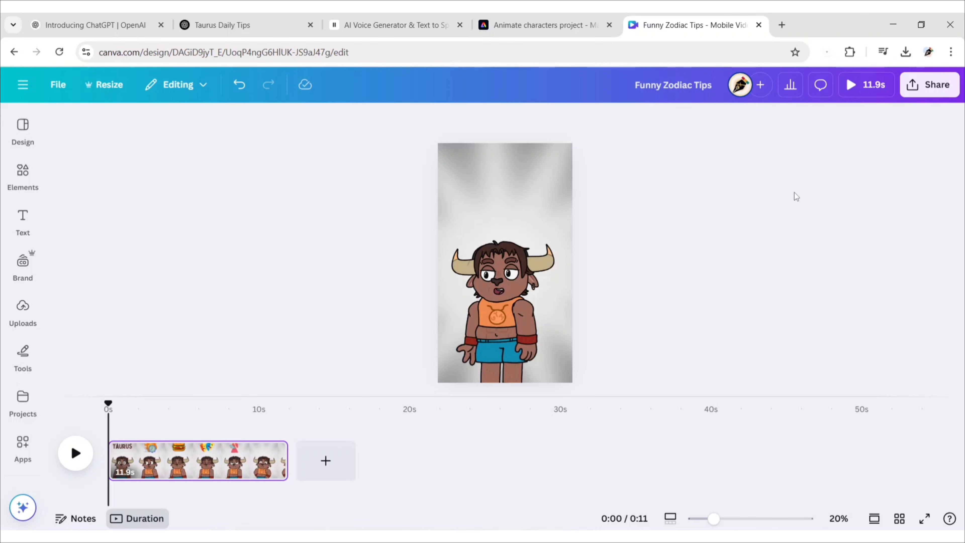
# Download the finished video as an MP4 at 1080p (HD) quality
pyautogui.click(917, 86)
pyautogui.click(736, 341)
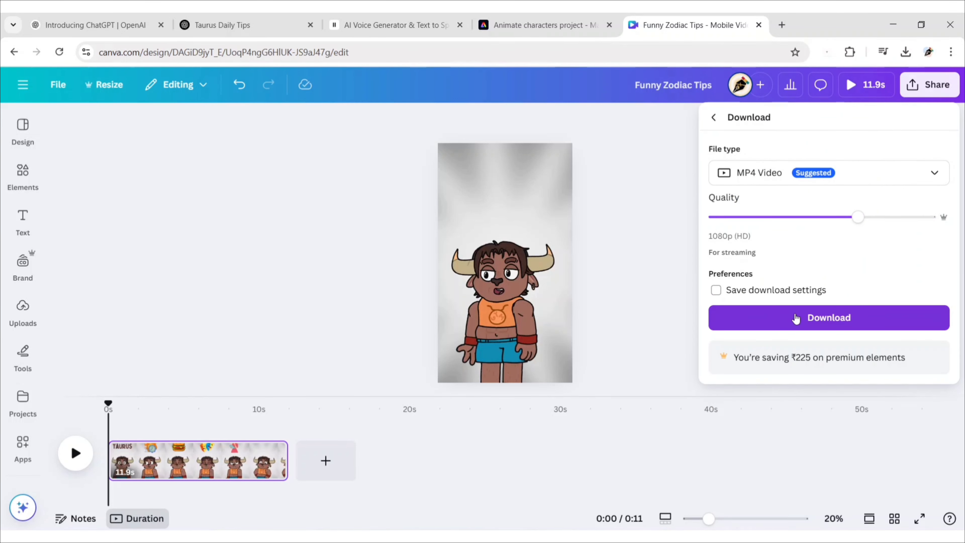
pyautogui.click(796, 318)
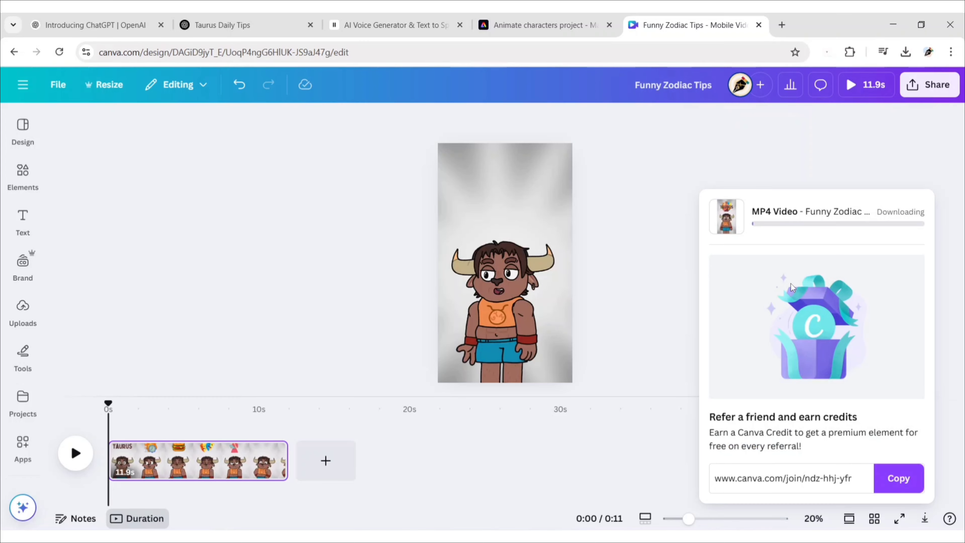